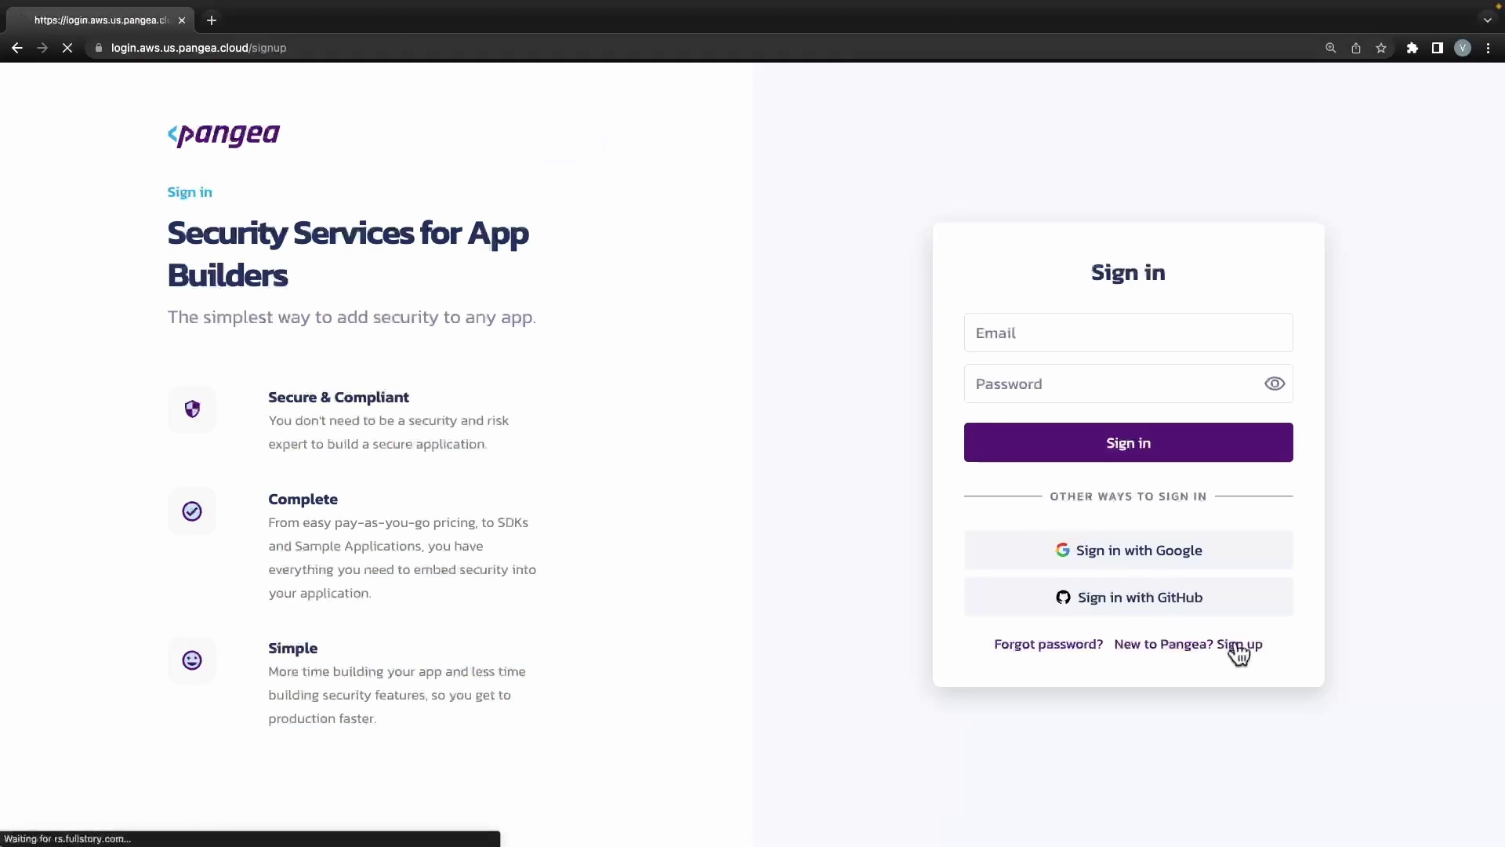
Fill the Pangea sign-up form with the user's name, e-mail address and a password.
left_click(1094, 293)
left_click(1056, 325)
key("Tab")
type("Smith")
key("Tab")
key("Tab")
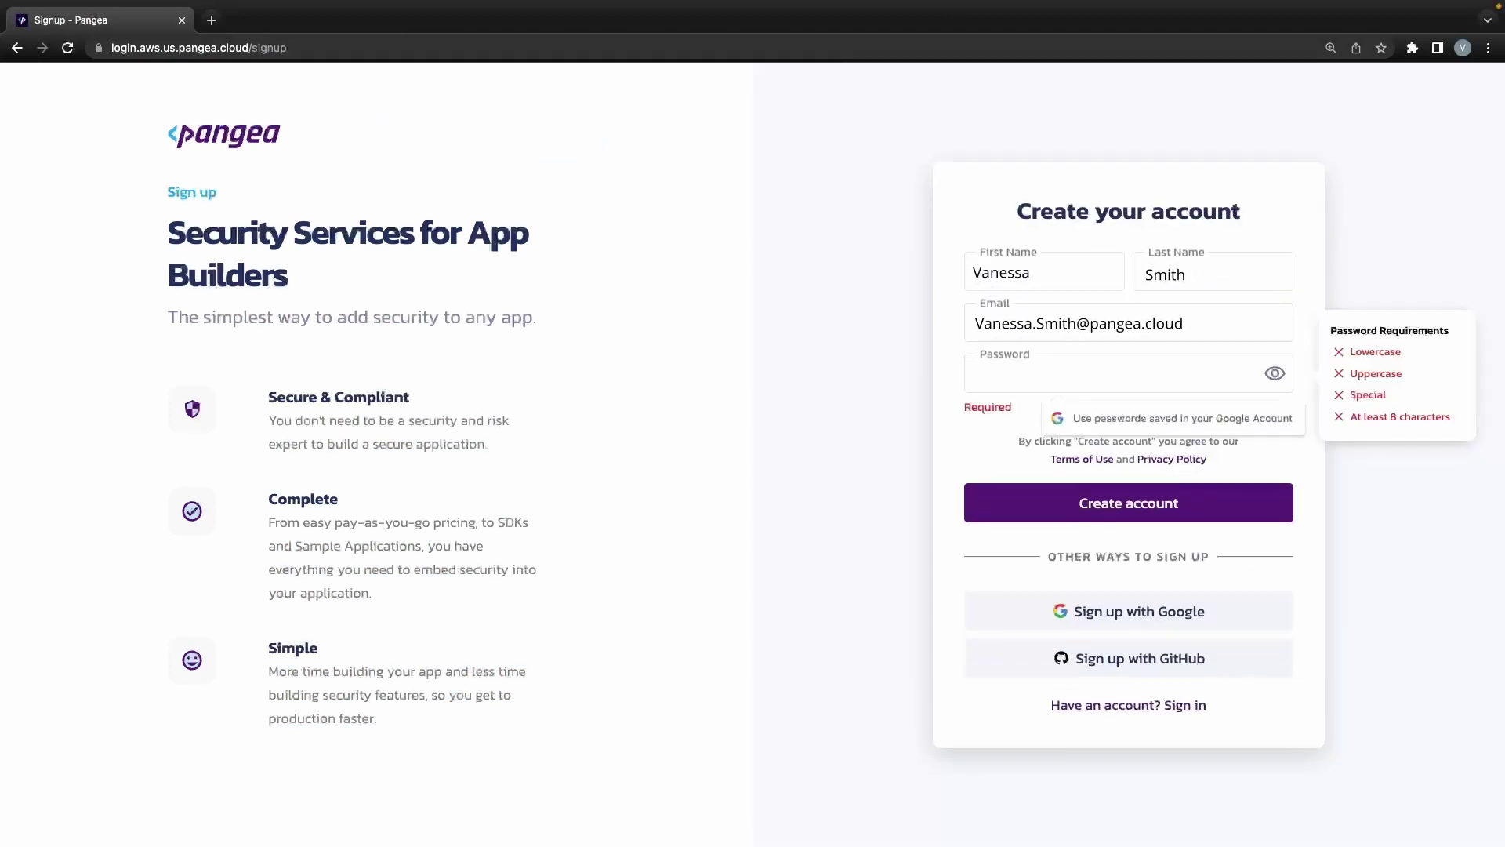
type("Password123!")
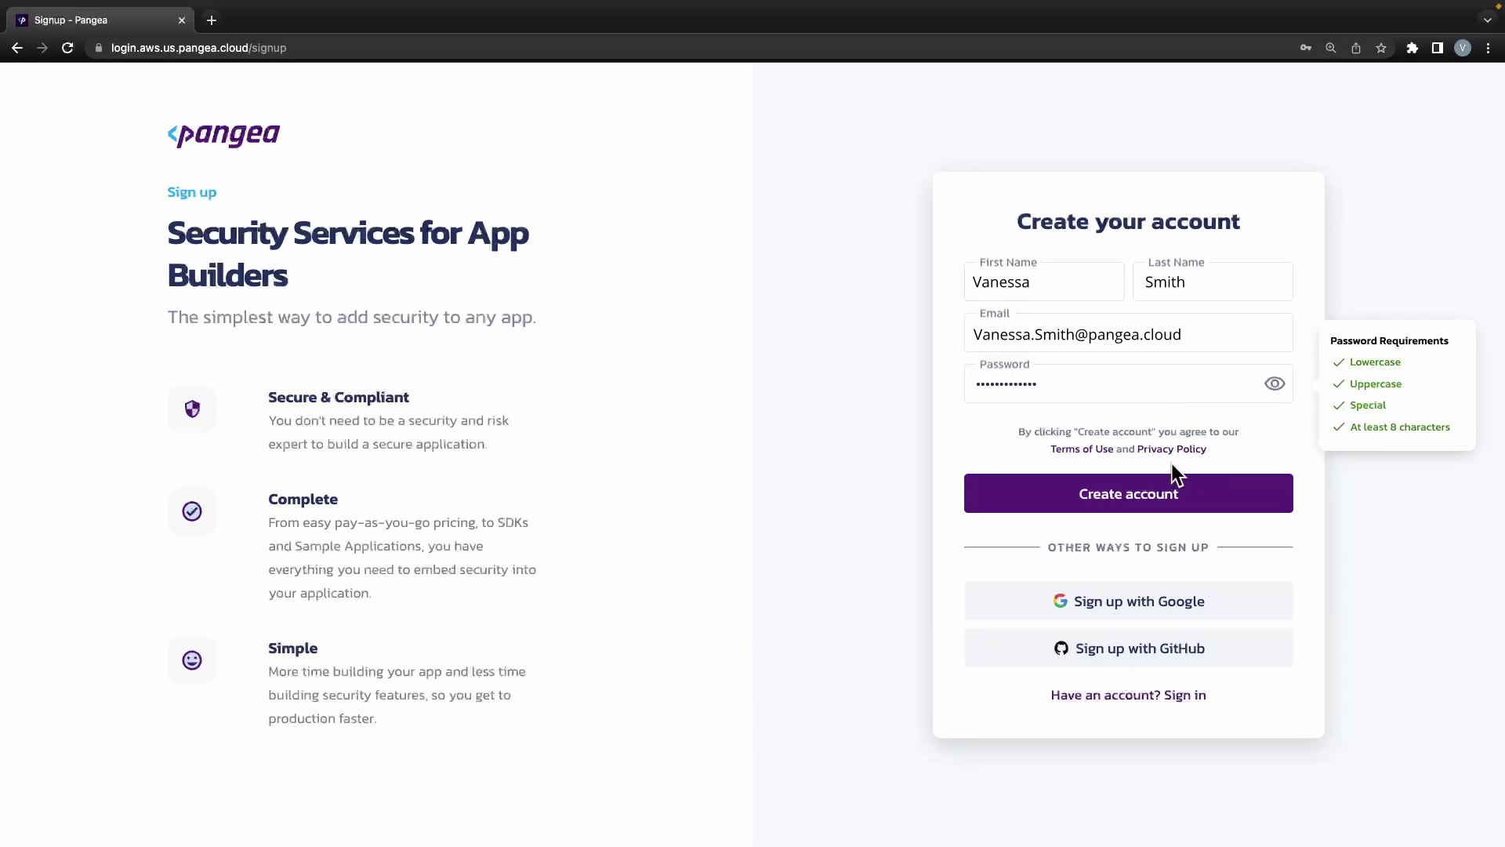
Create the account, pass the reCAPTCHA check and confirm the verification link from Gmail.
left_click(1170, 492)
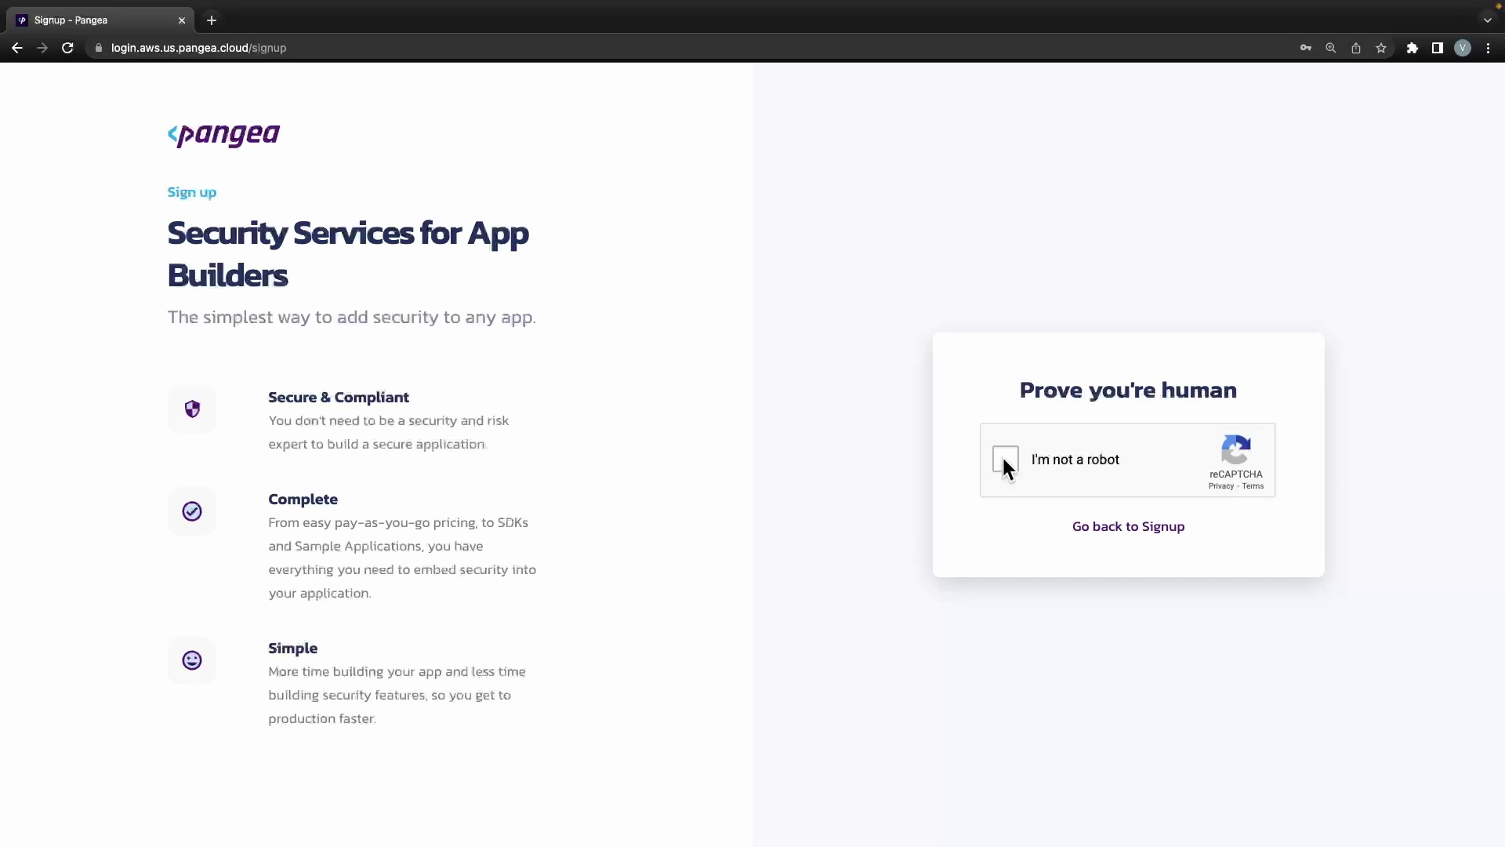
left_click(1004, 460)
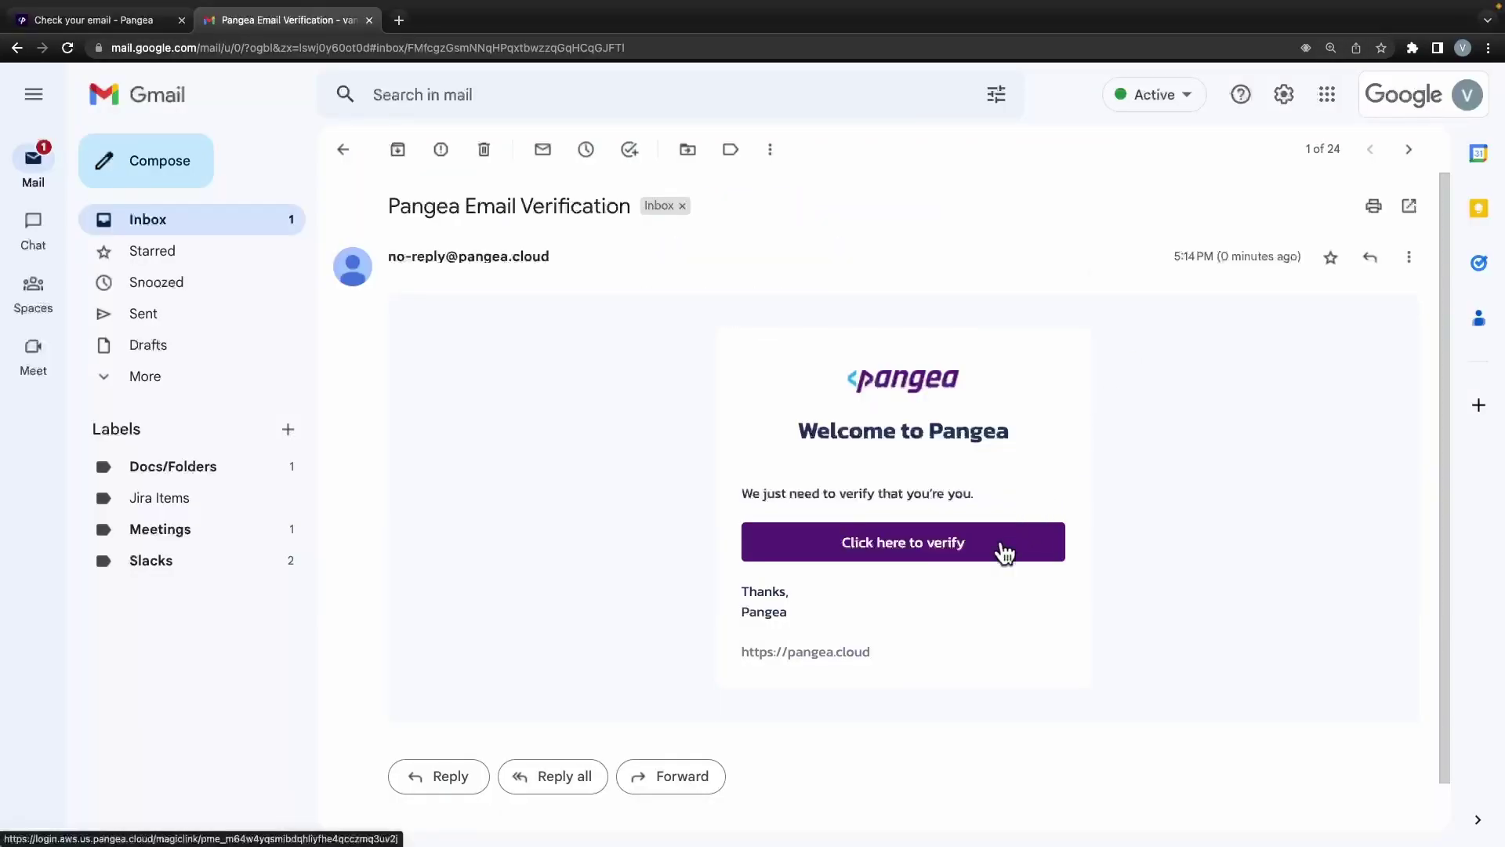
left_click(1004, 552)
left_click(834, 355)
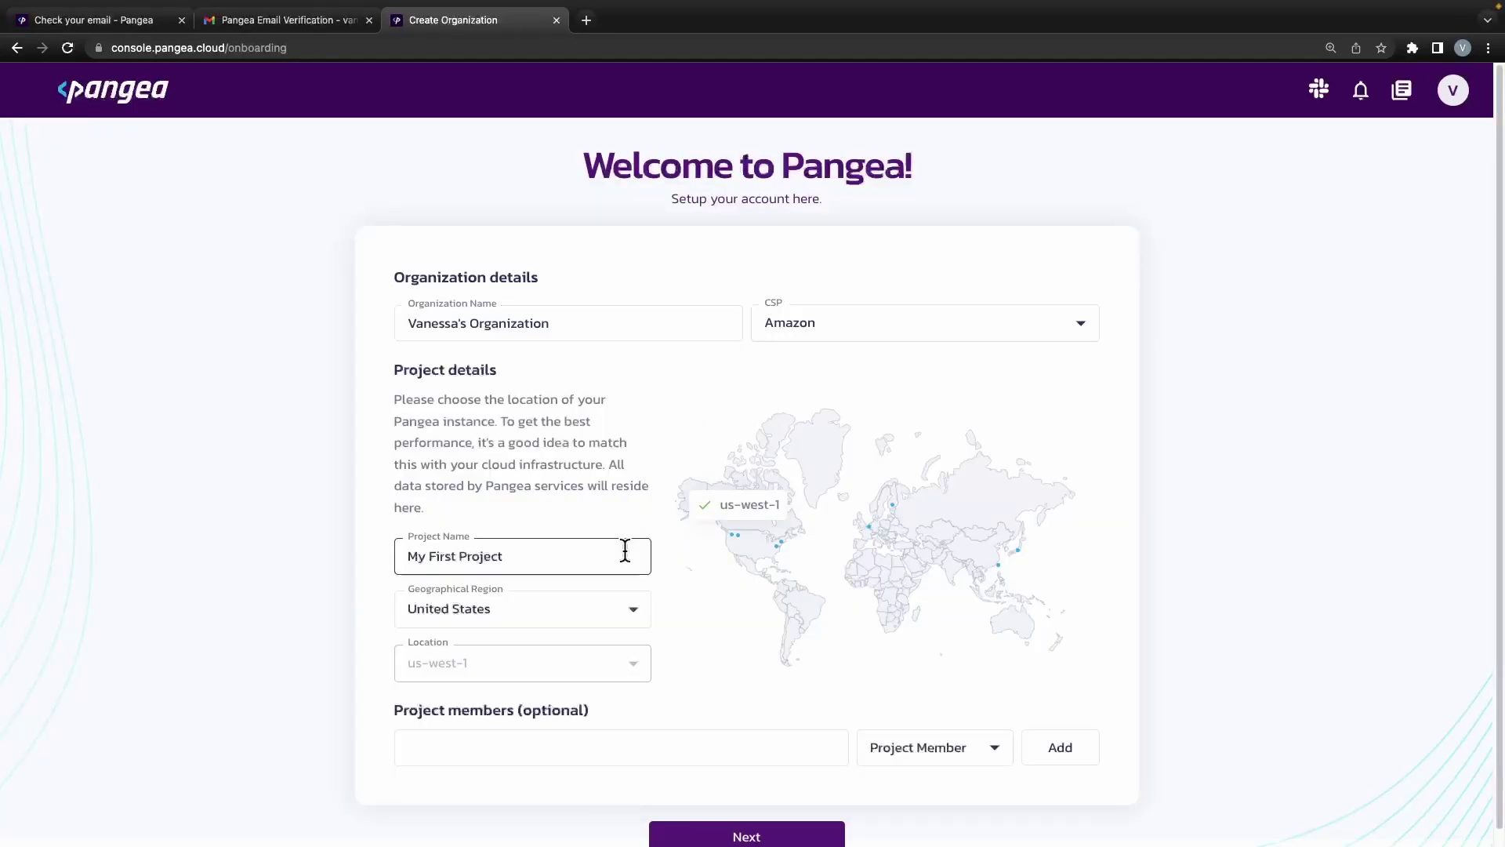
Accept My First Project in us-west-1 and choose Redact as the first service.
scroll(635, 444, "down", 1)
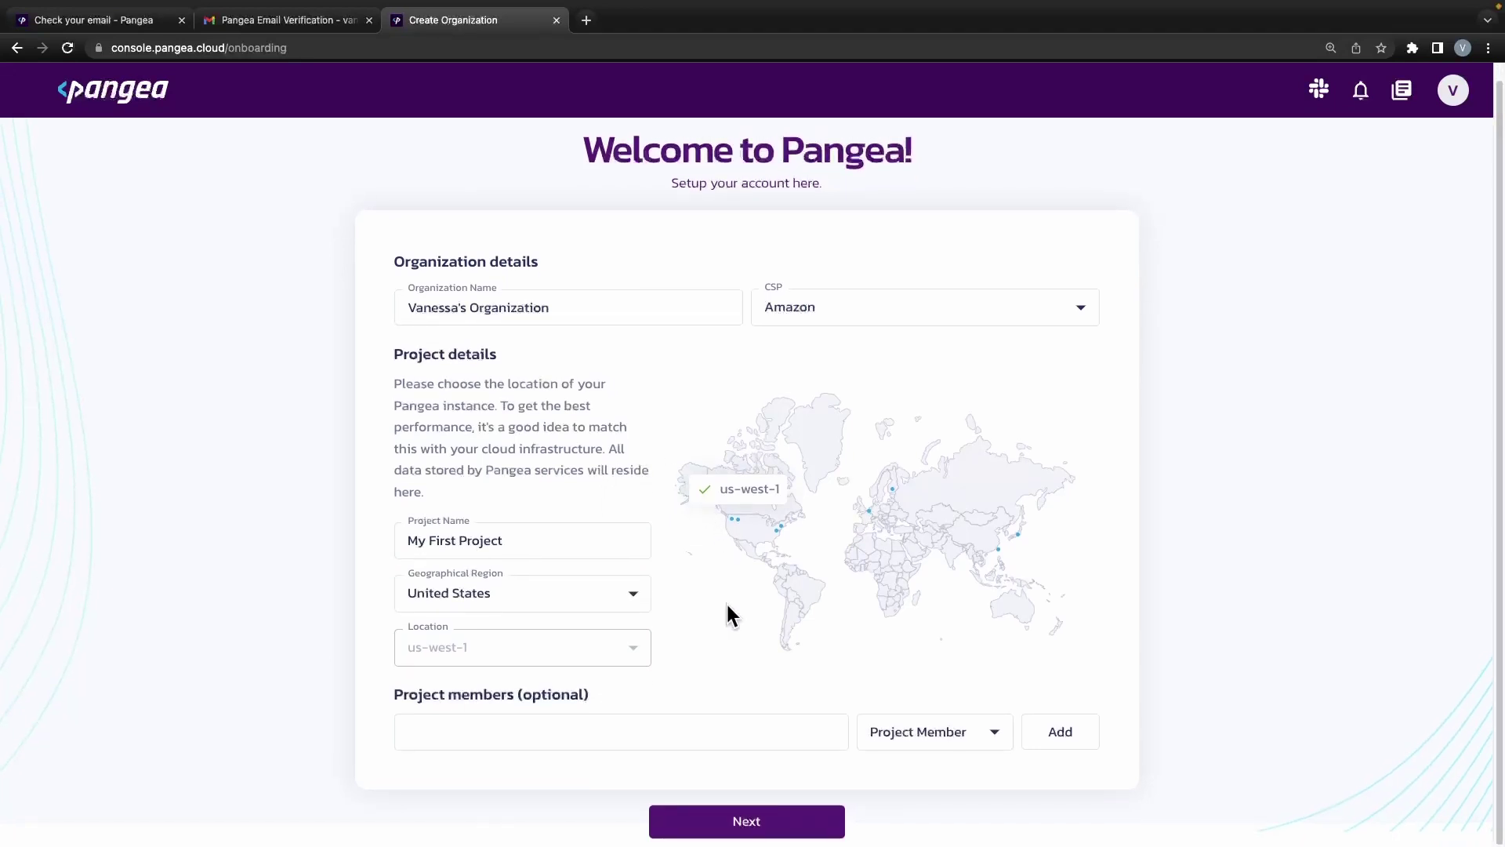
left_click(744, 824)
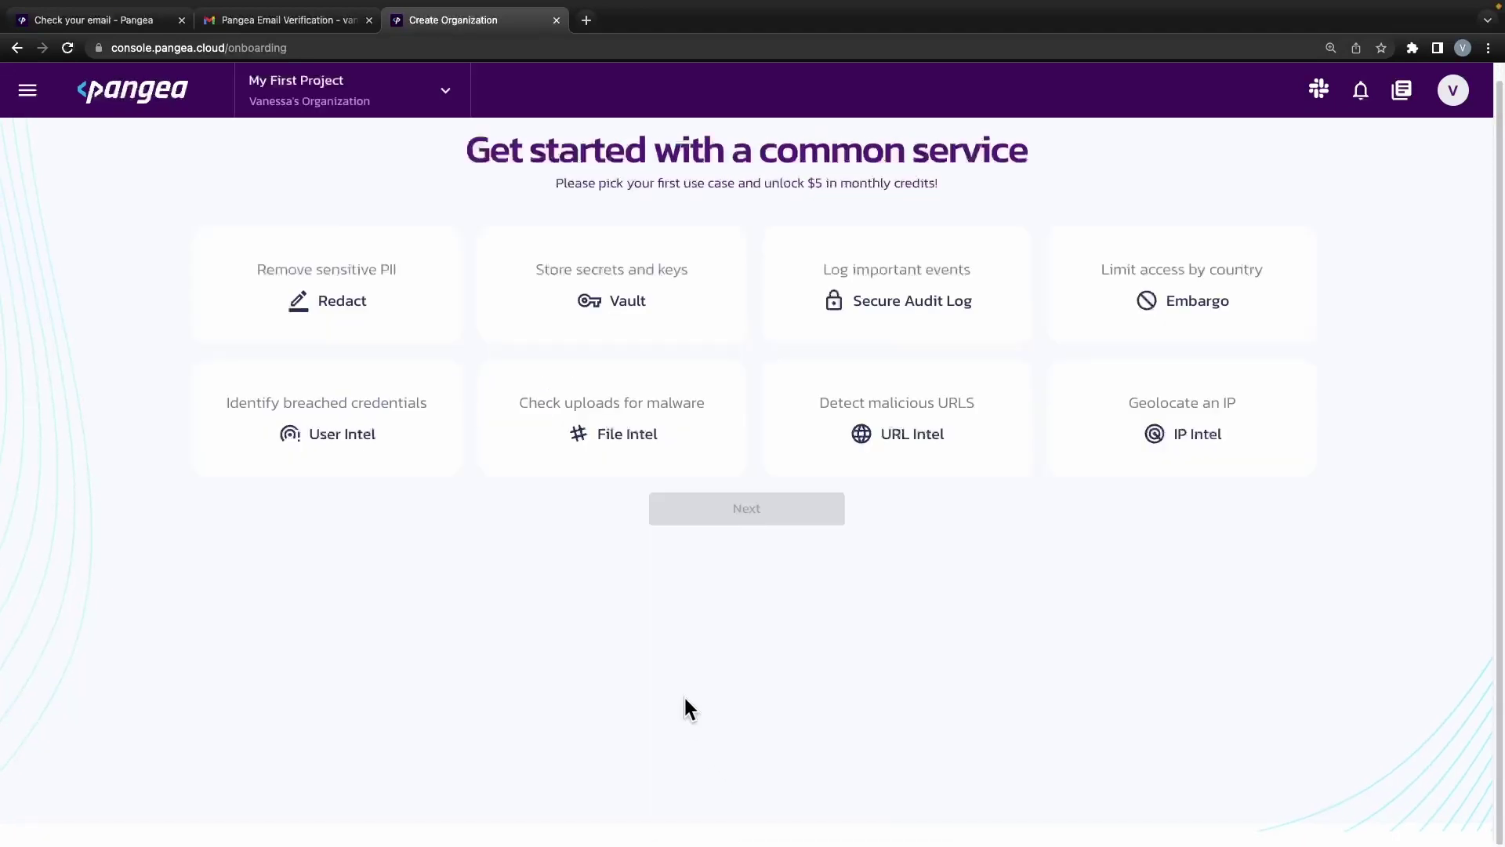
left_click(380, 308)
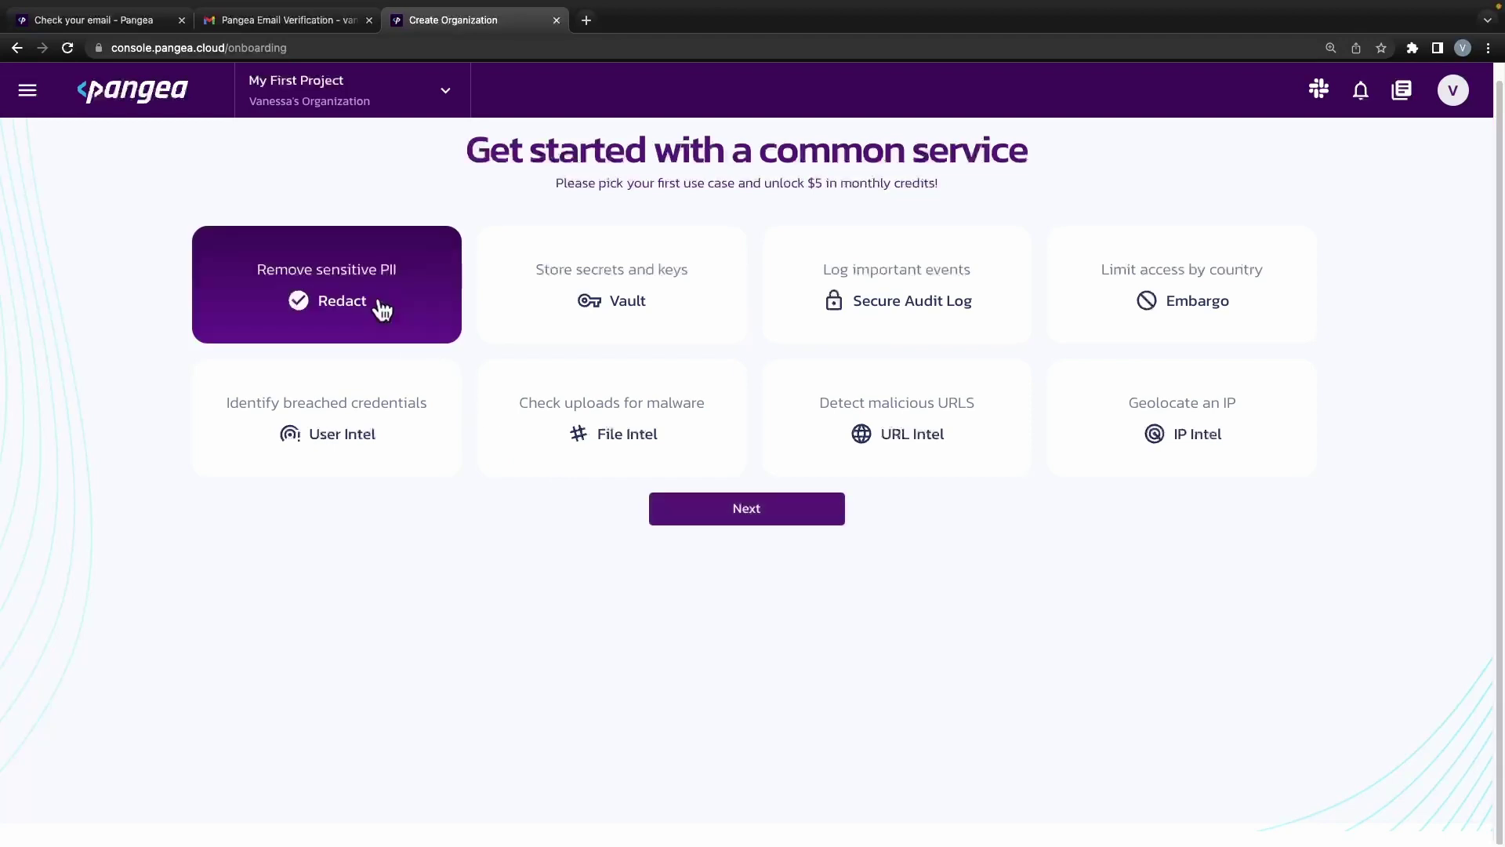
left_click(732, 511)
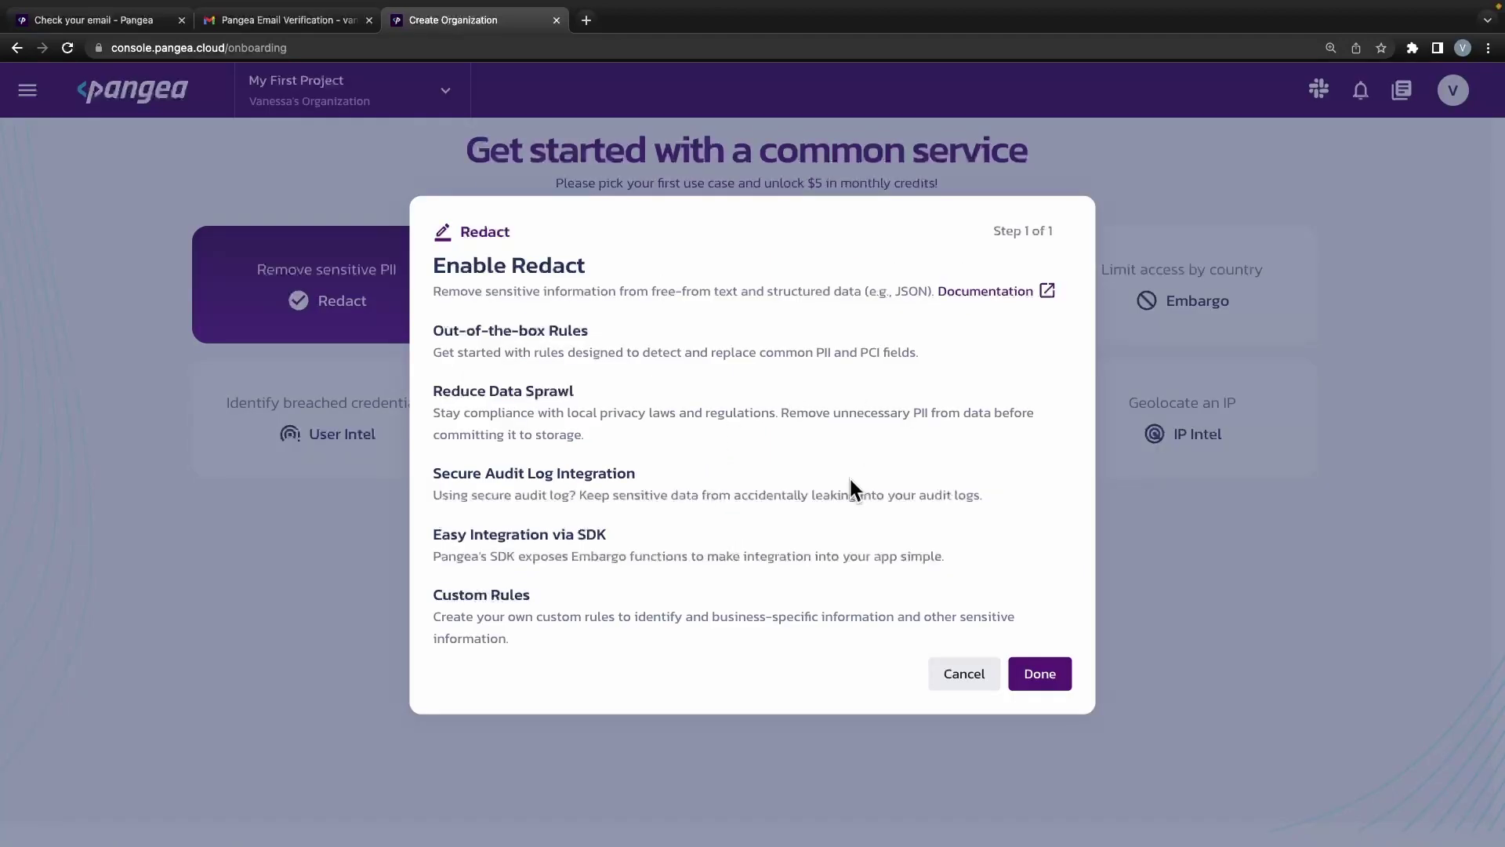
left_click(1035, 674)
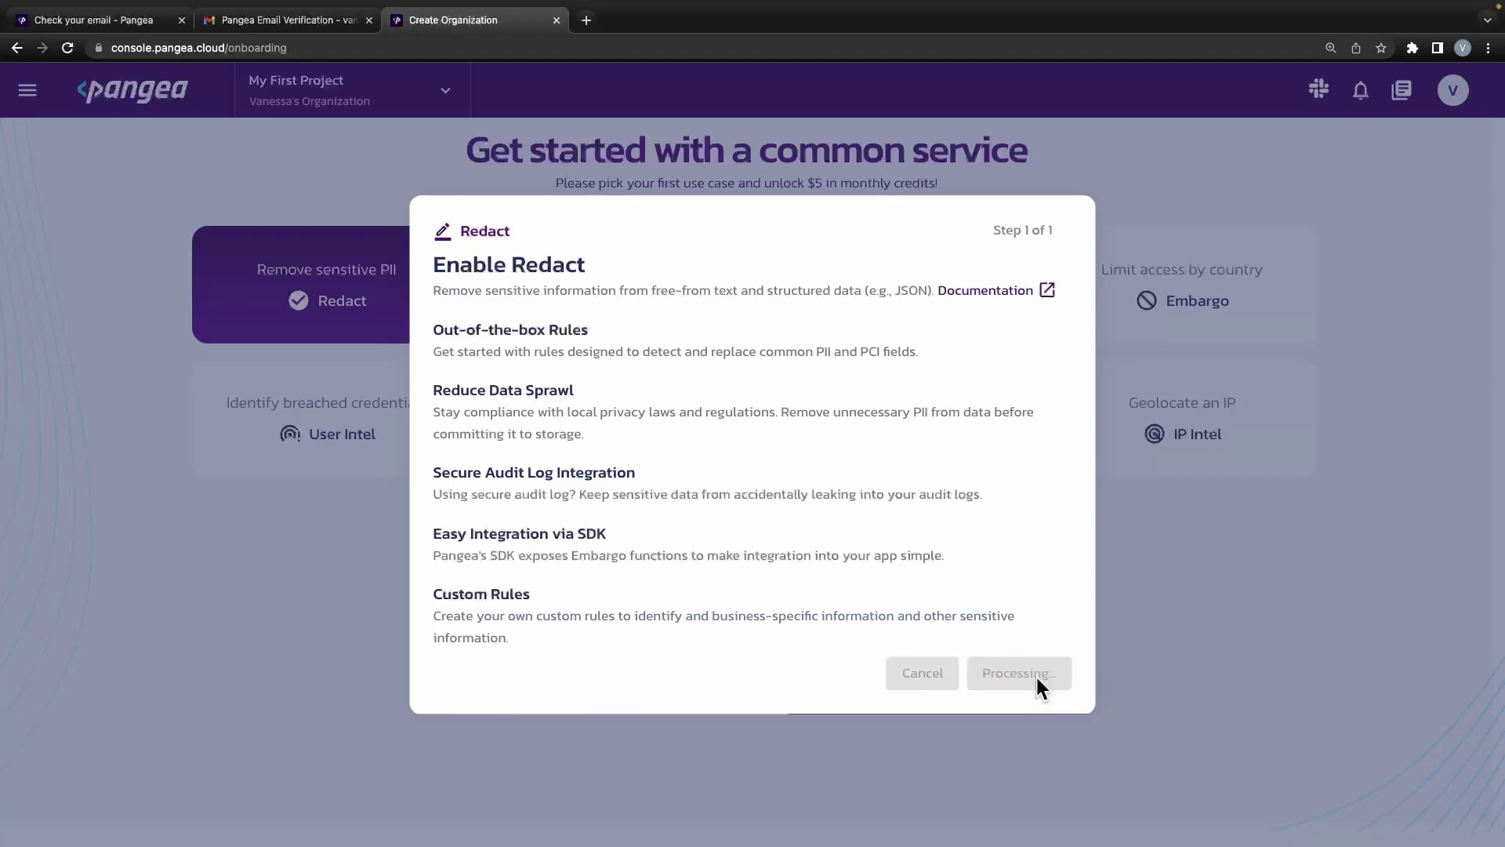
Send the sample redaction request, getting 'My SSN is <US_SSN>', and finish onboarding.
left_click(1024, 326)
scroll(968, 522, "down", 3)
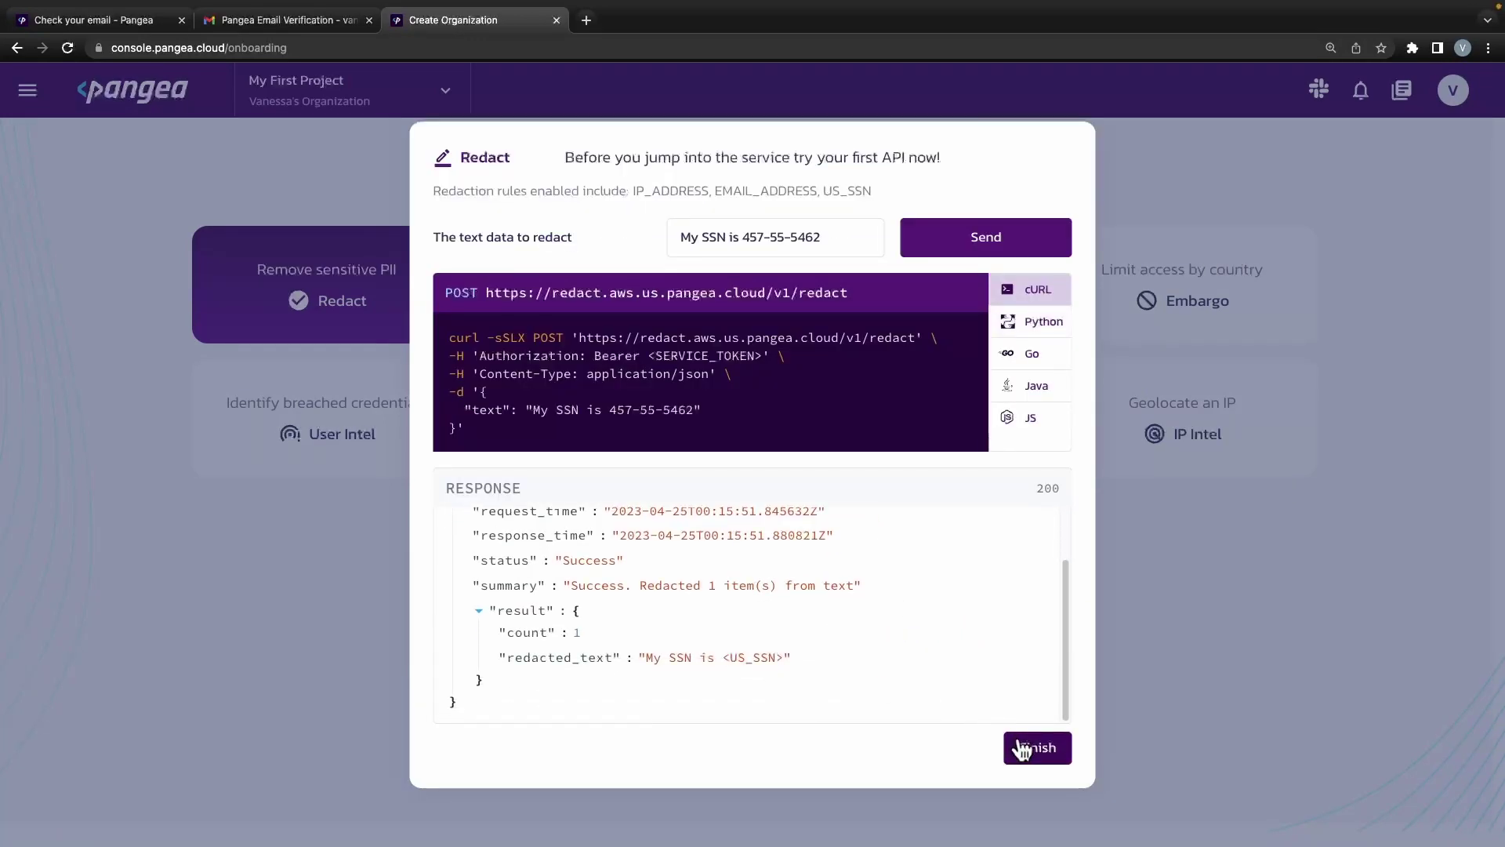
left_click(1027, 745)
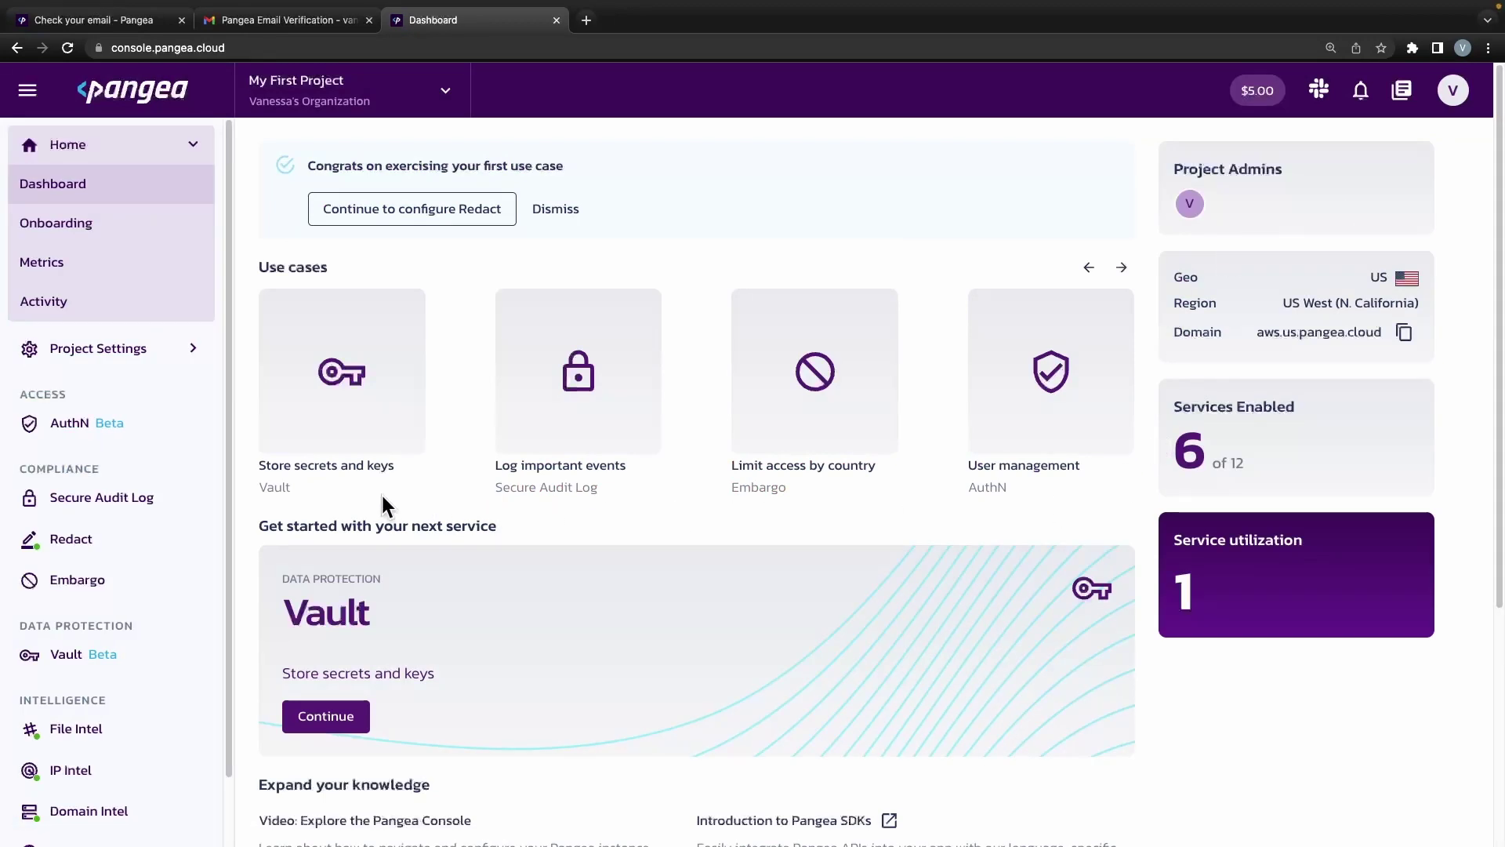
Start enabling AuthN, extending the existing onboarding token instead of creating a new one.
left_click(161, 428)
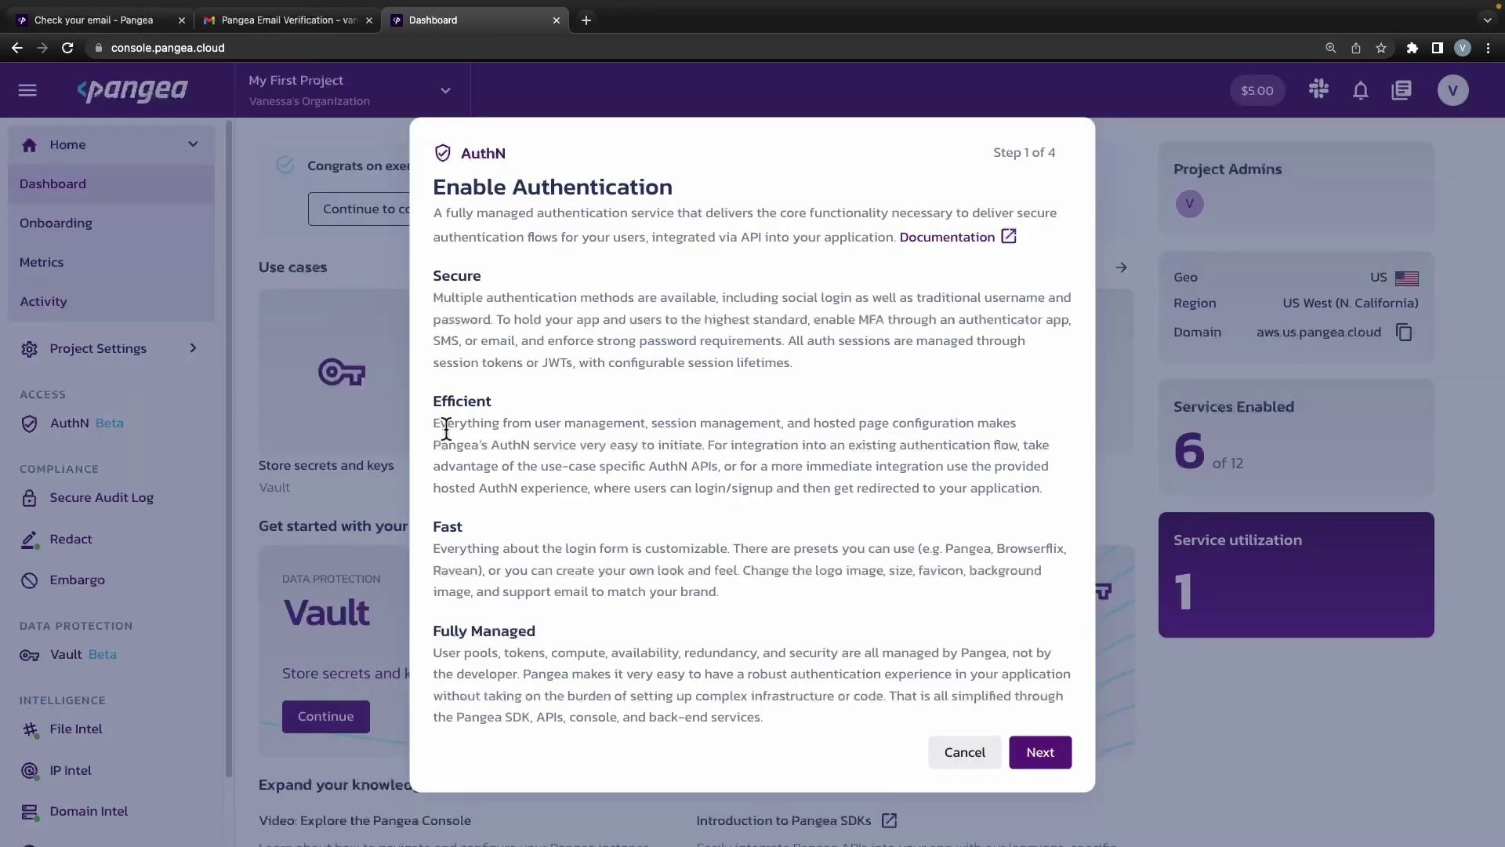
left_click(1030, 749)
left_click(661, 502)
left_click(788, 497)
left_click(788, 497)
left_click(1036, 619)
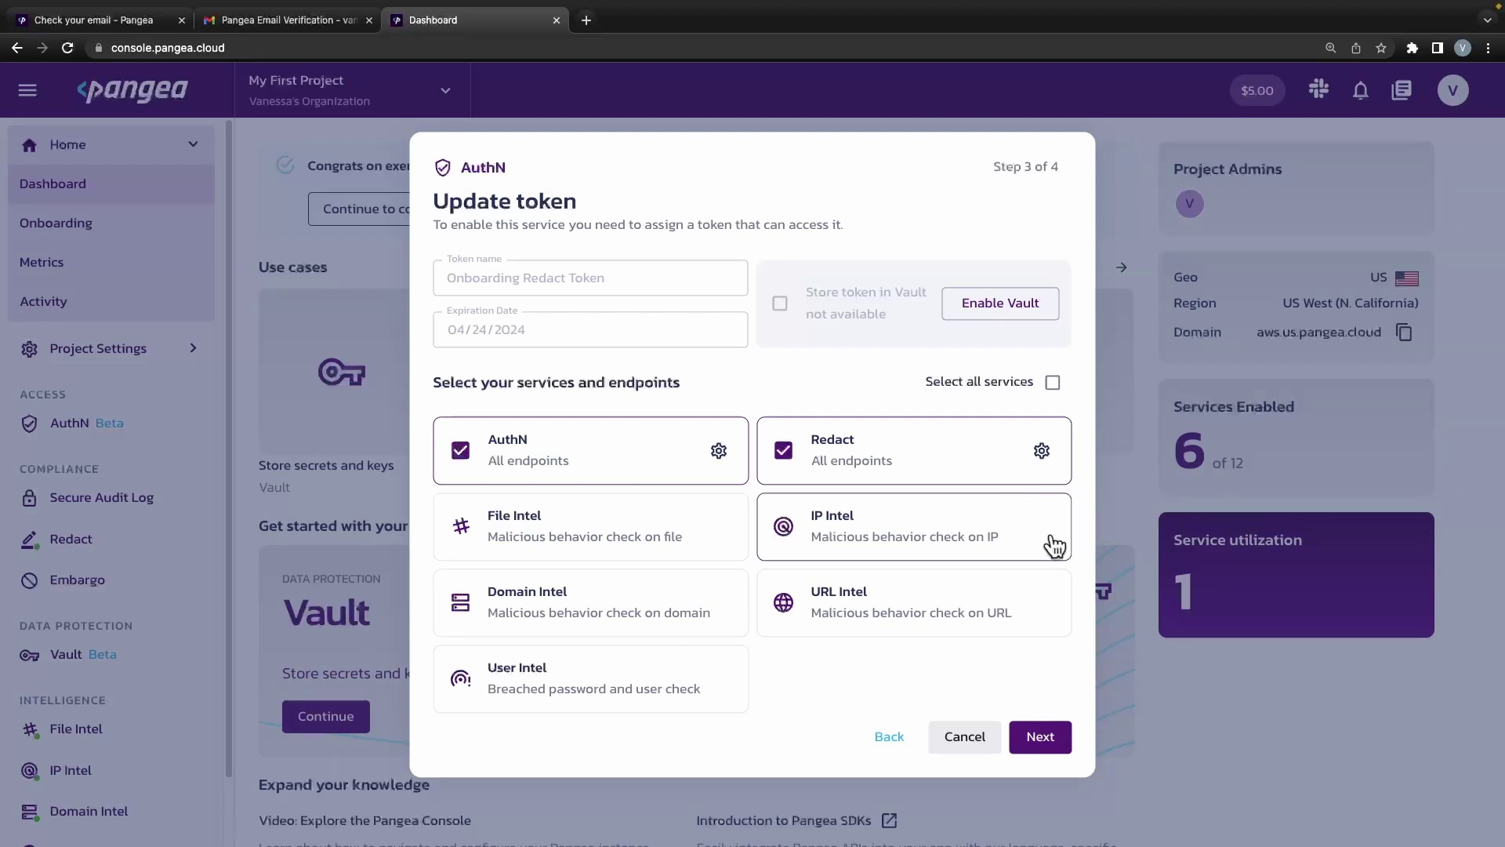
Accept password sign-up, email verification and Google login, then create a first test user.
left_click(1041, 737)
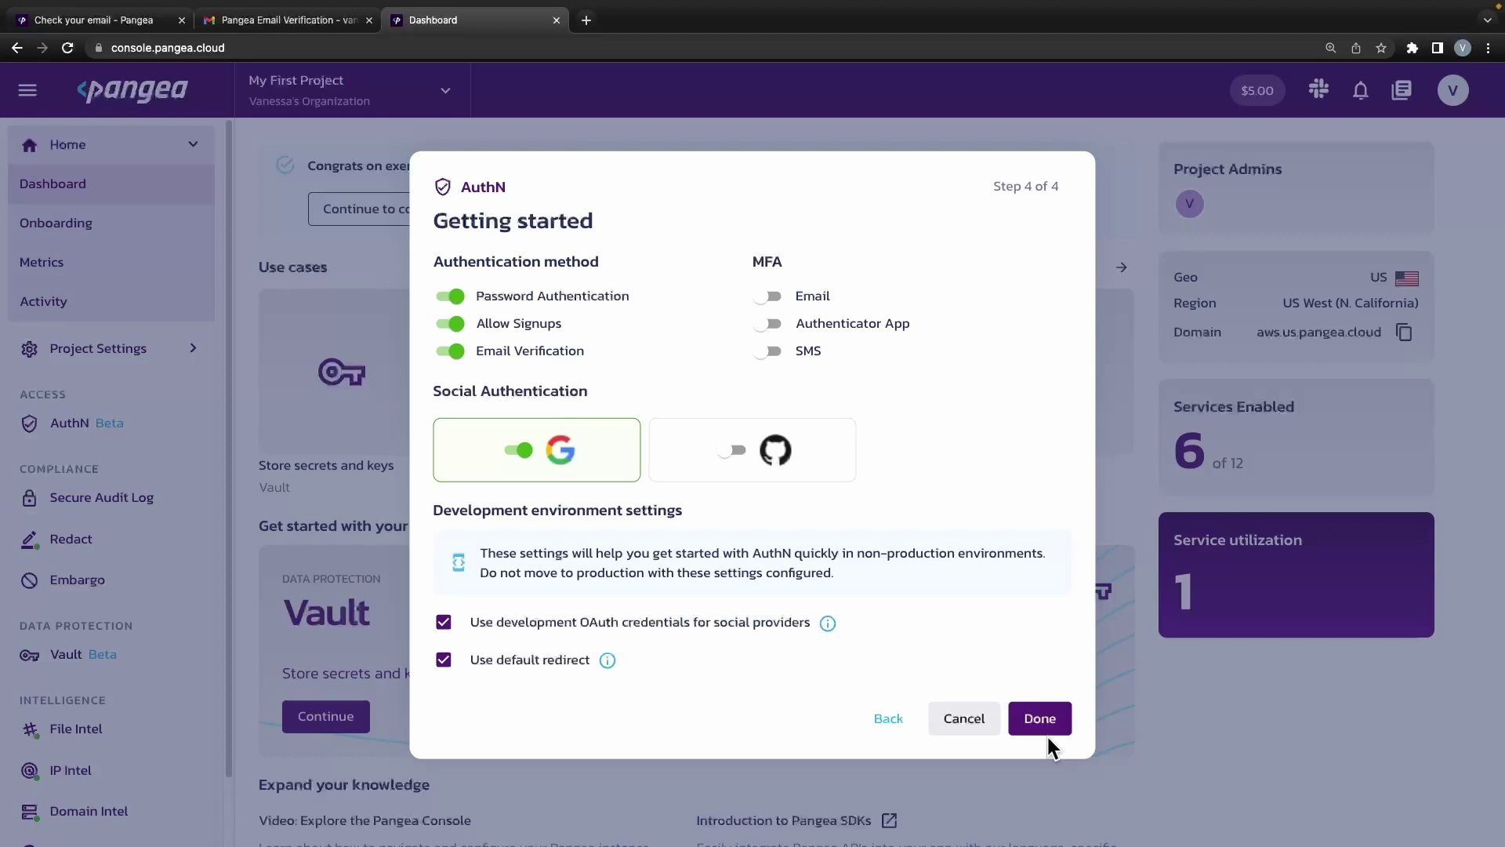
left_click(1040, 718)
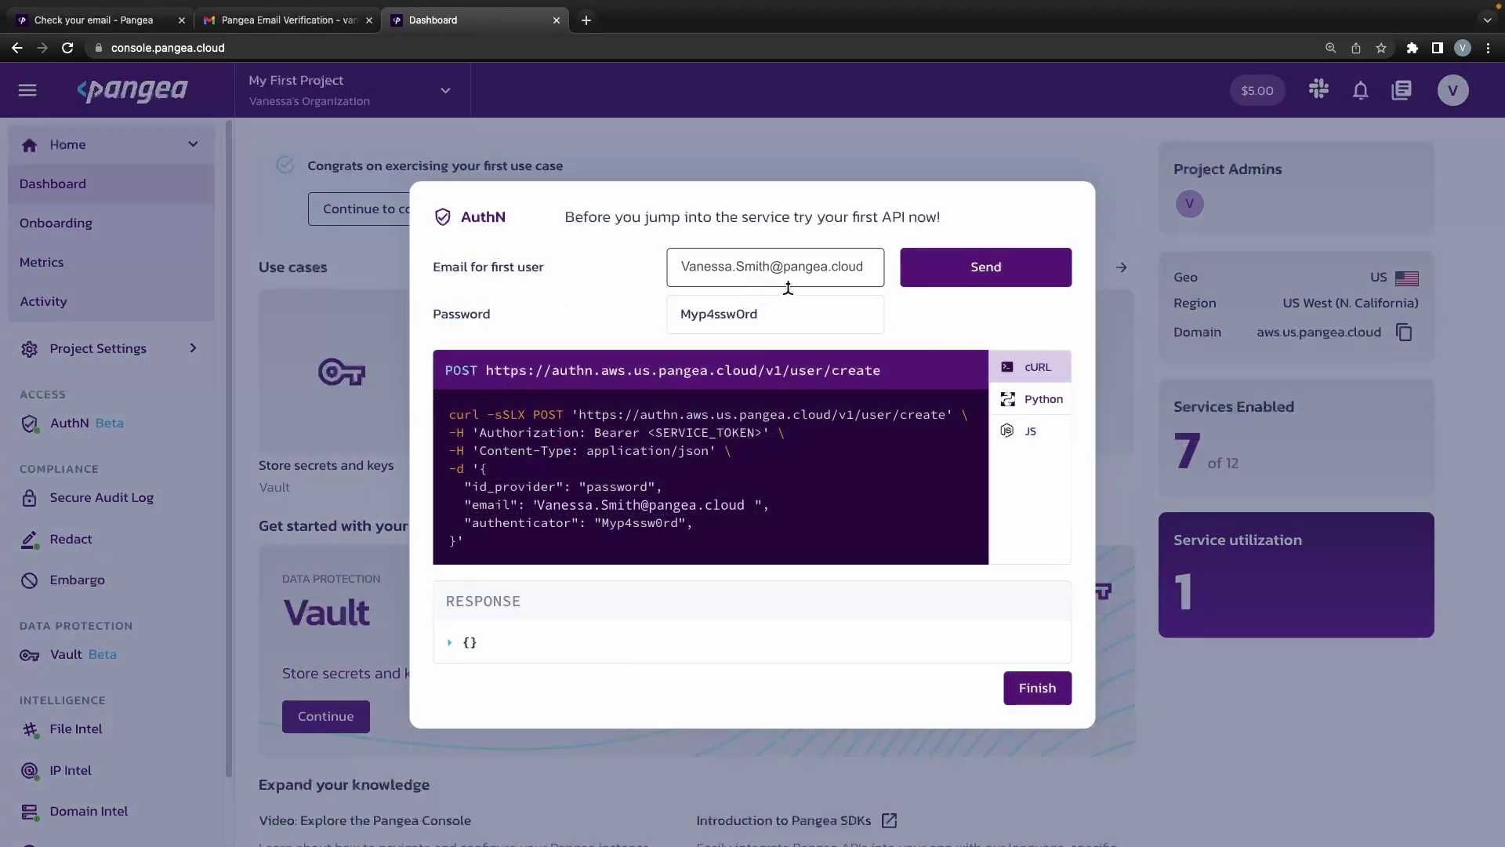
left_click(922, 271)
scroll(829, 599, "down", 5)
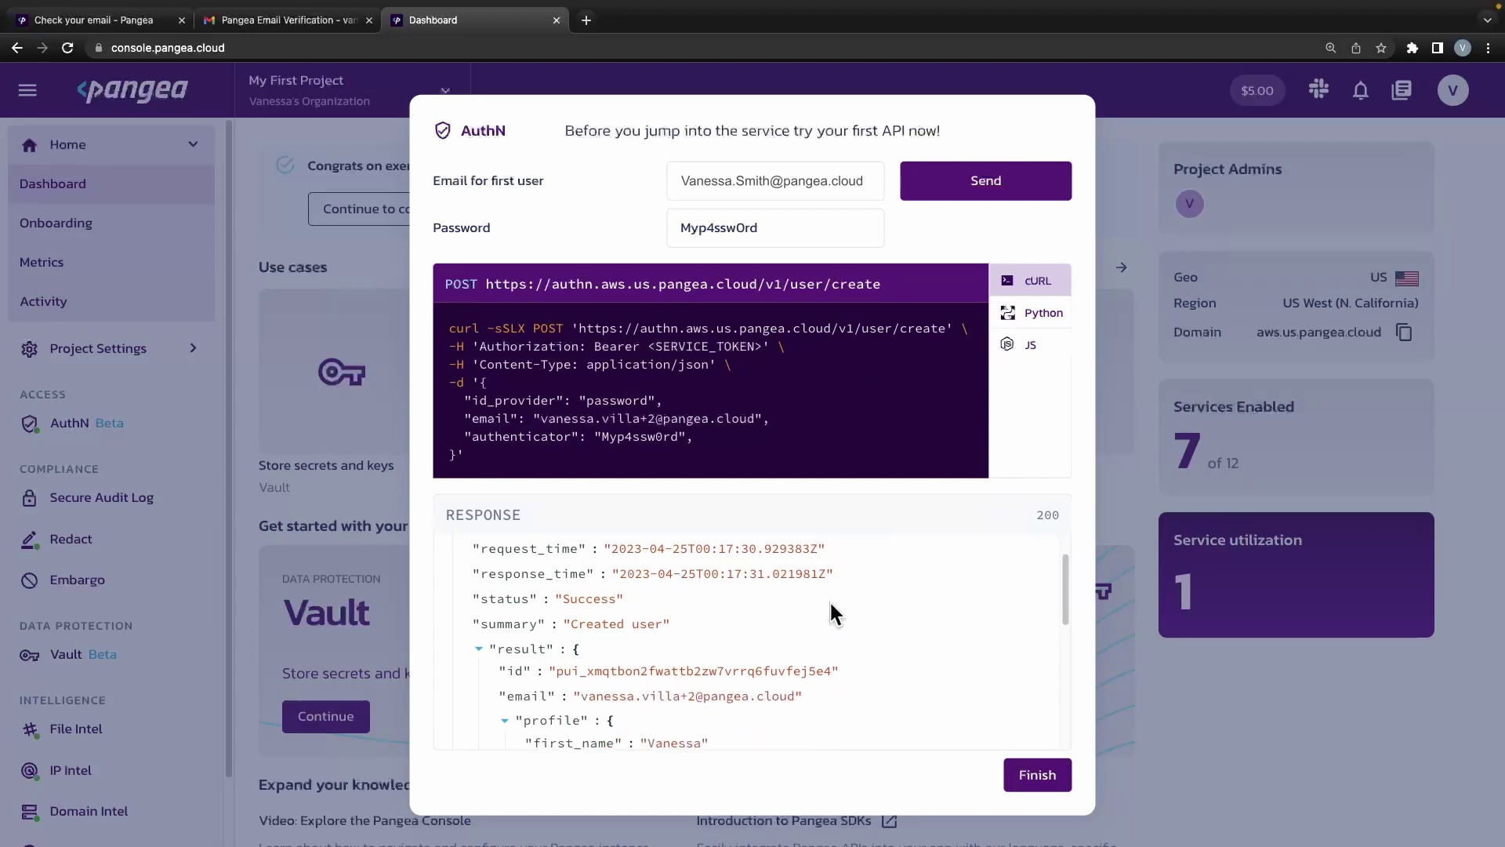
scroll(833, 614, "down", 2)
left_click(1033, 774)
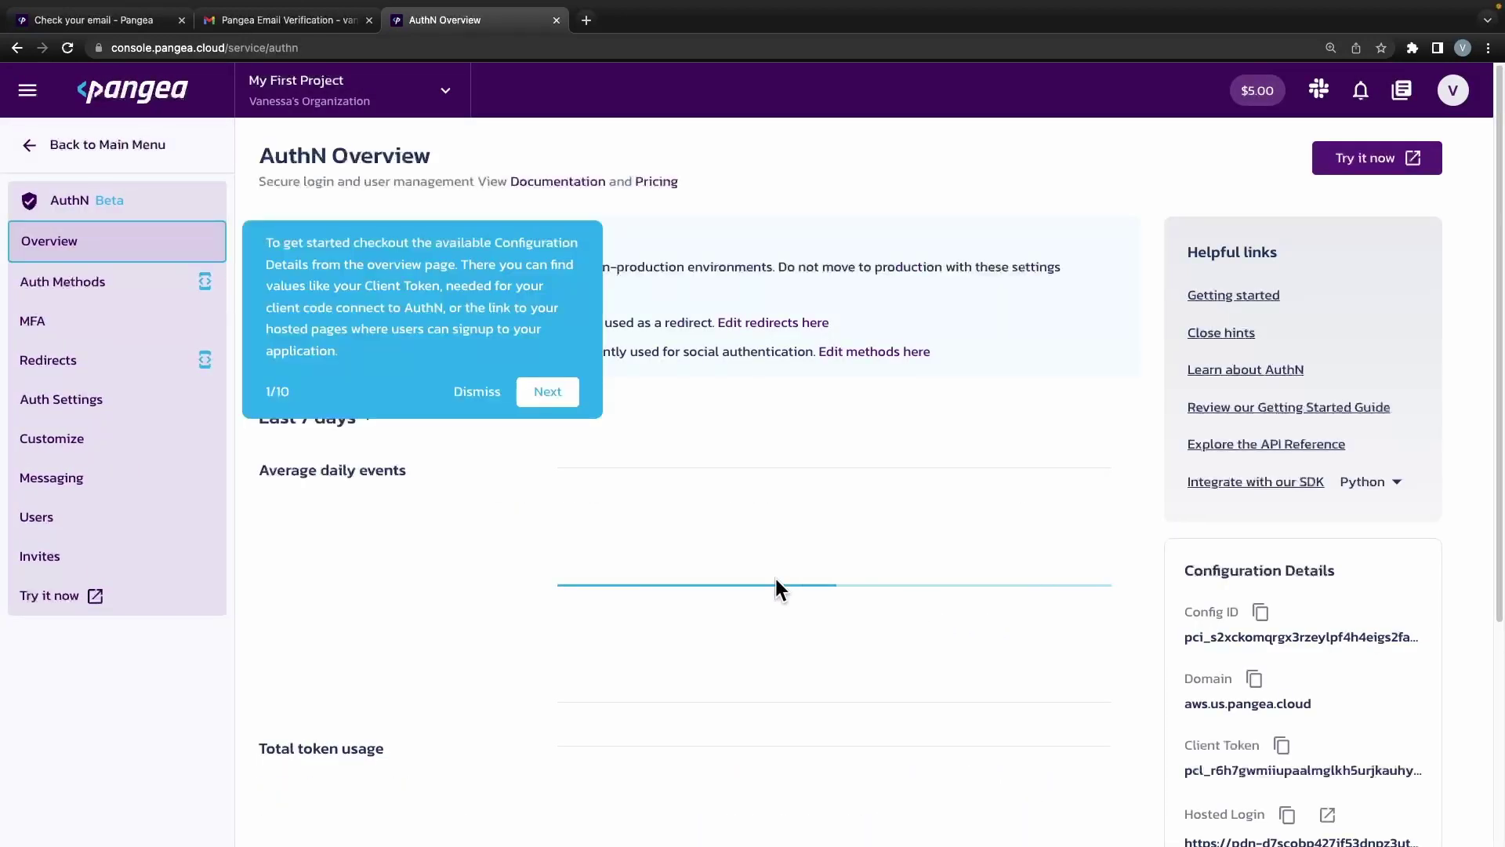
Dismiss the AuthN onboarding hint popup.
left_click(478, 392)
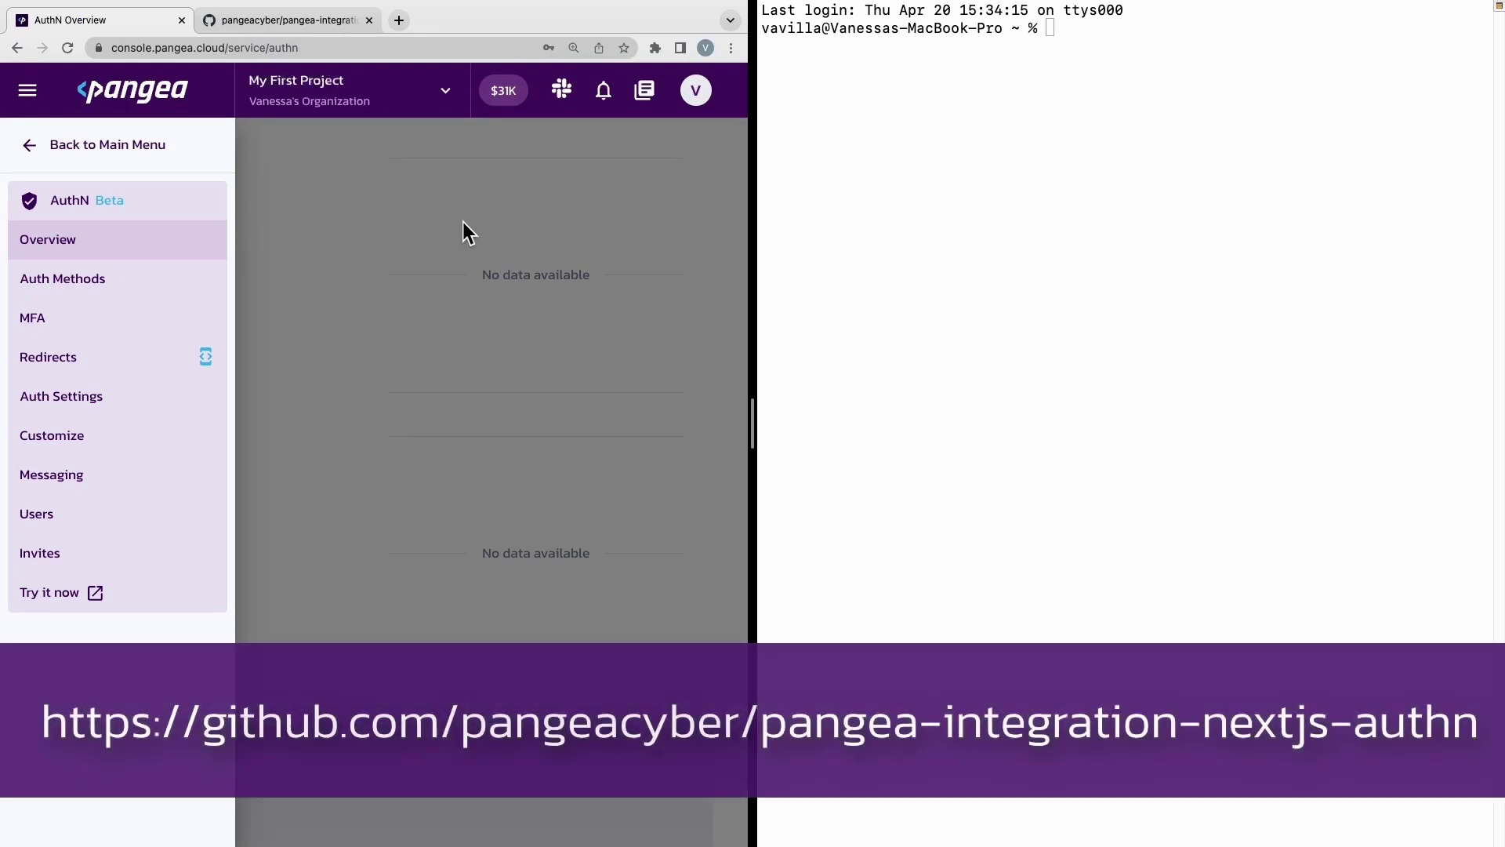
In the dev folder, run npx create-next-app with the Pangea AuthN example, naming it my-app.
left_click(241, 22)
type("cd dev/")
key("Return")
scroll(672, 803, "down", 5)
type("npx create-next-app --example https://github.com/pangeacyber/pangea-integration-nextjs-authn")
scroll(672, 803, "down", 1)
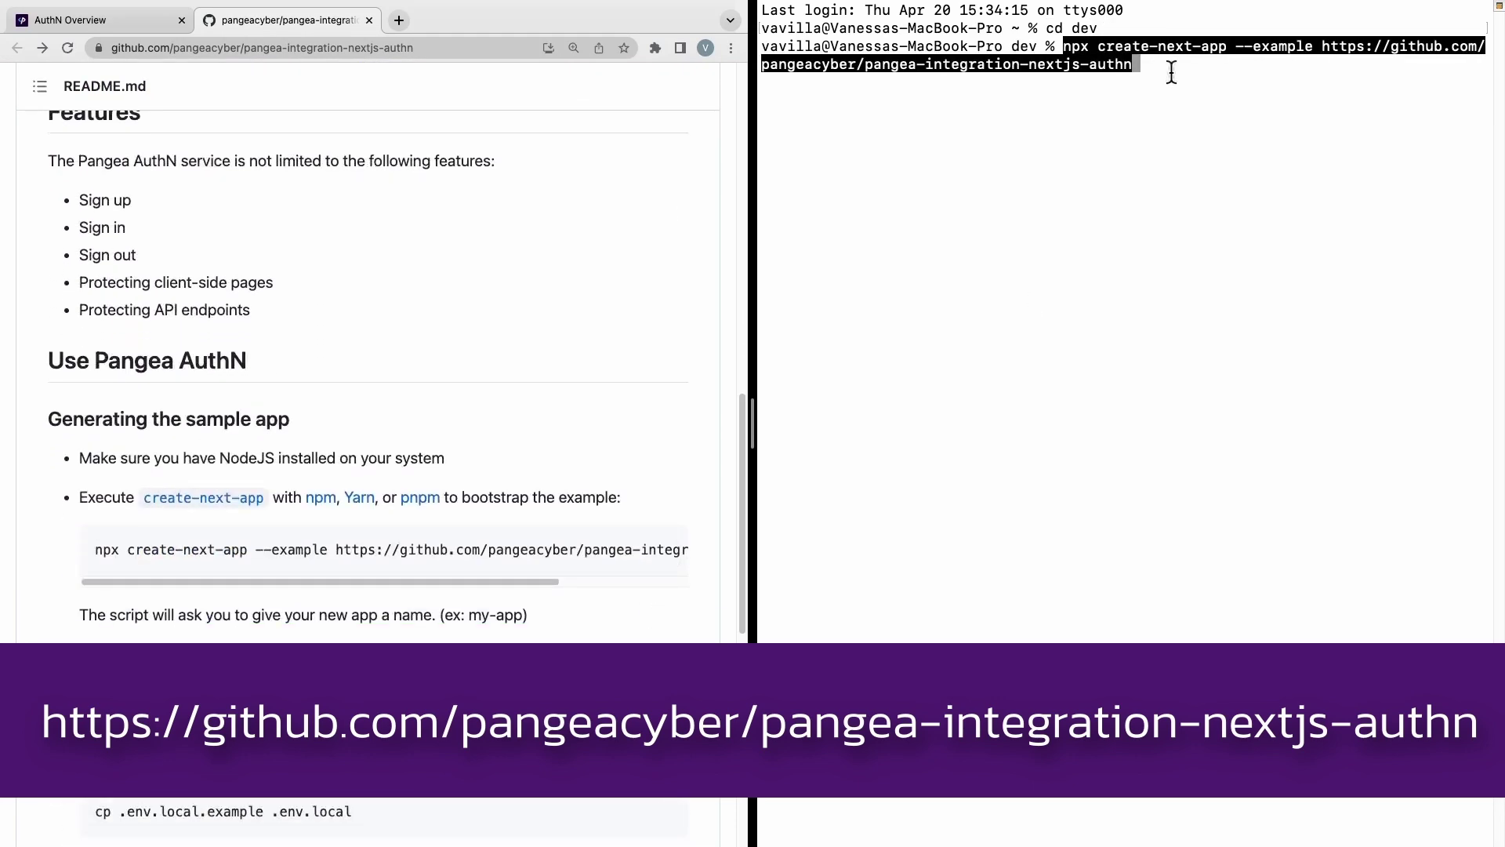
key("Return")
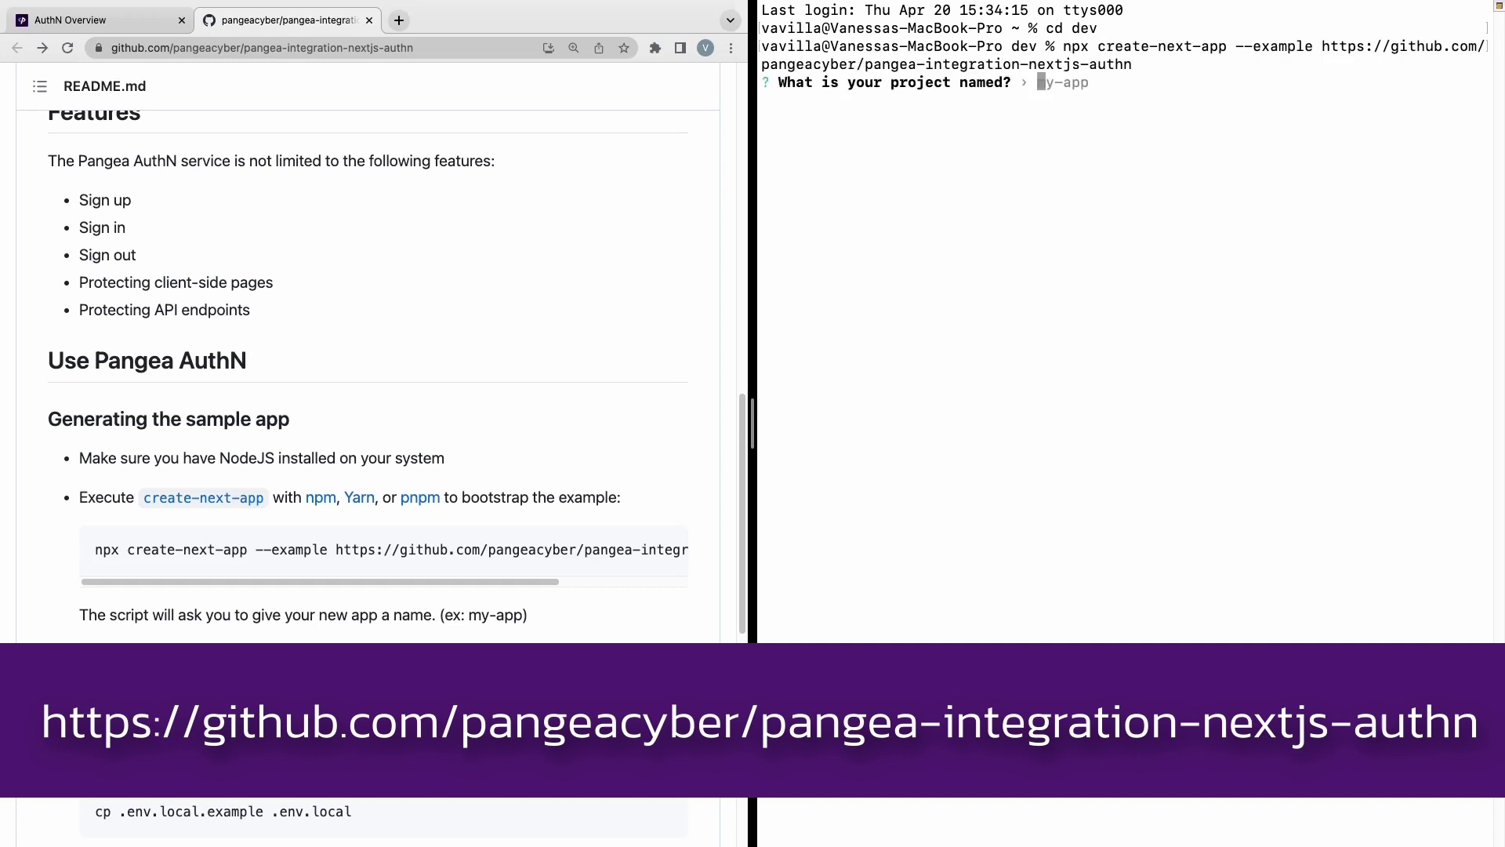
scroll(745, 563, "down", 5)
type("my-app")
key("Return")
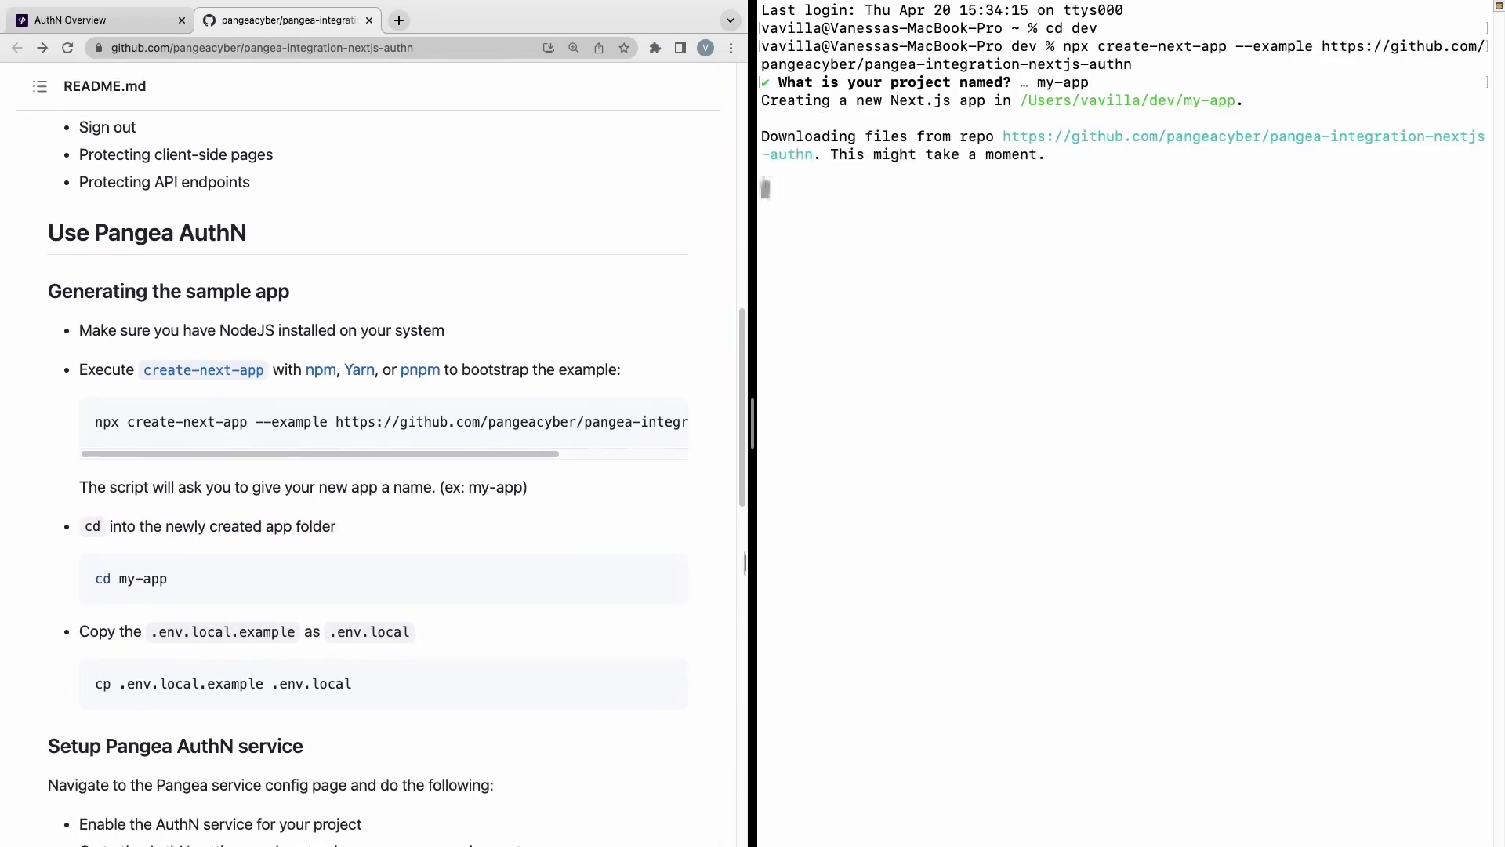
Enter the my-app folder and copy .env.local.example to .env.local.
scroll(746, 563, "down", 2)
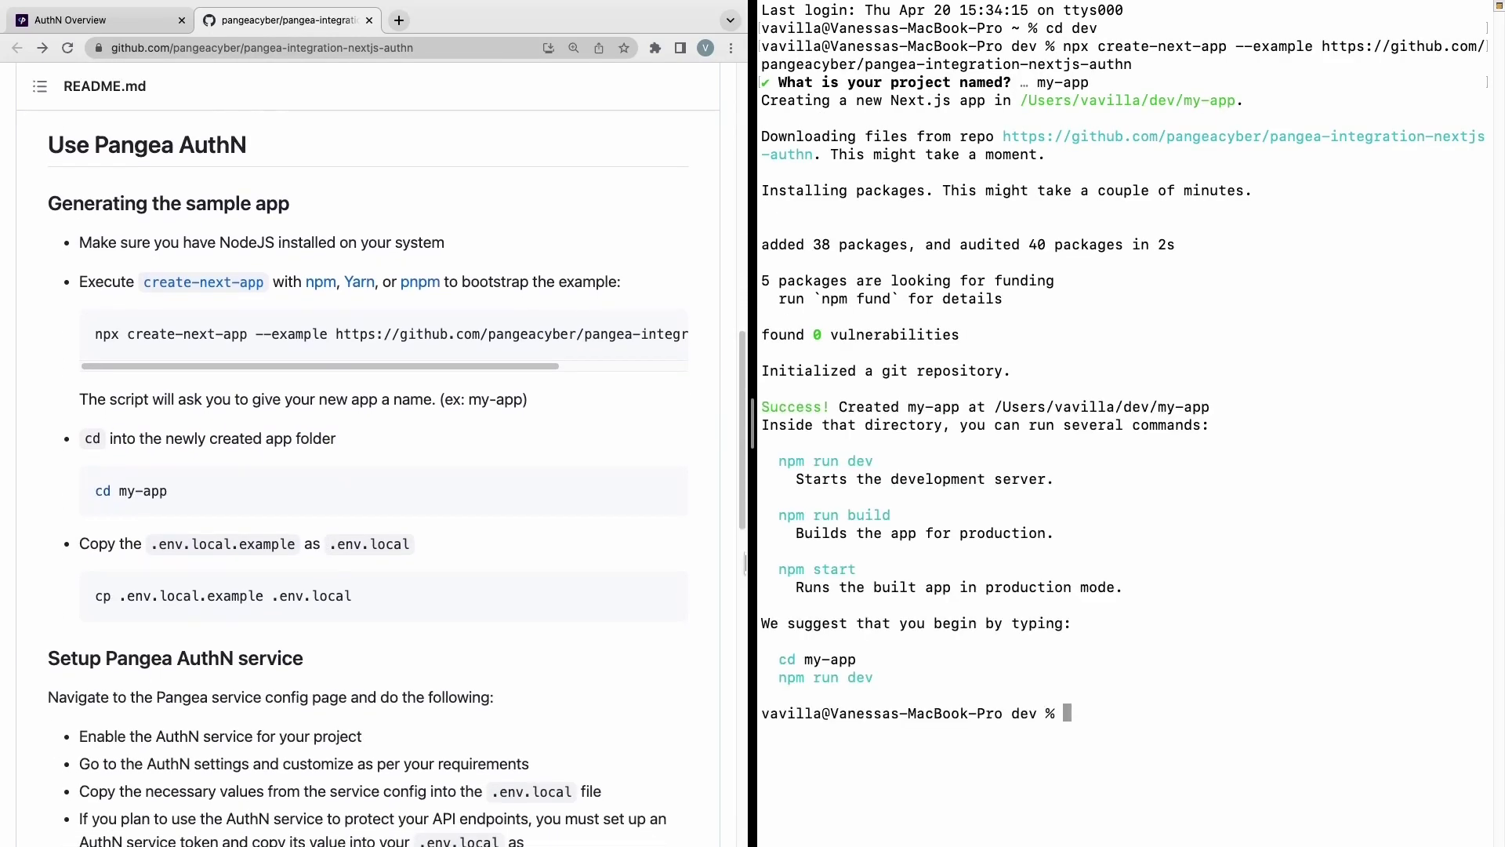
type("ls")
key("Return")
type("cd m")
key("Tab")
key("Return")
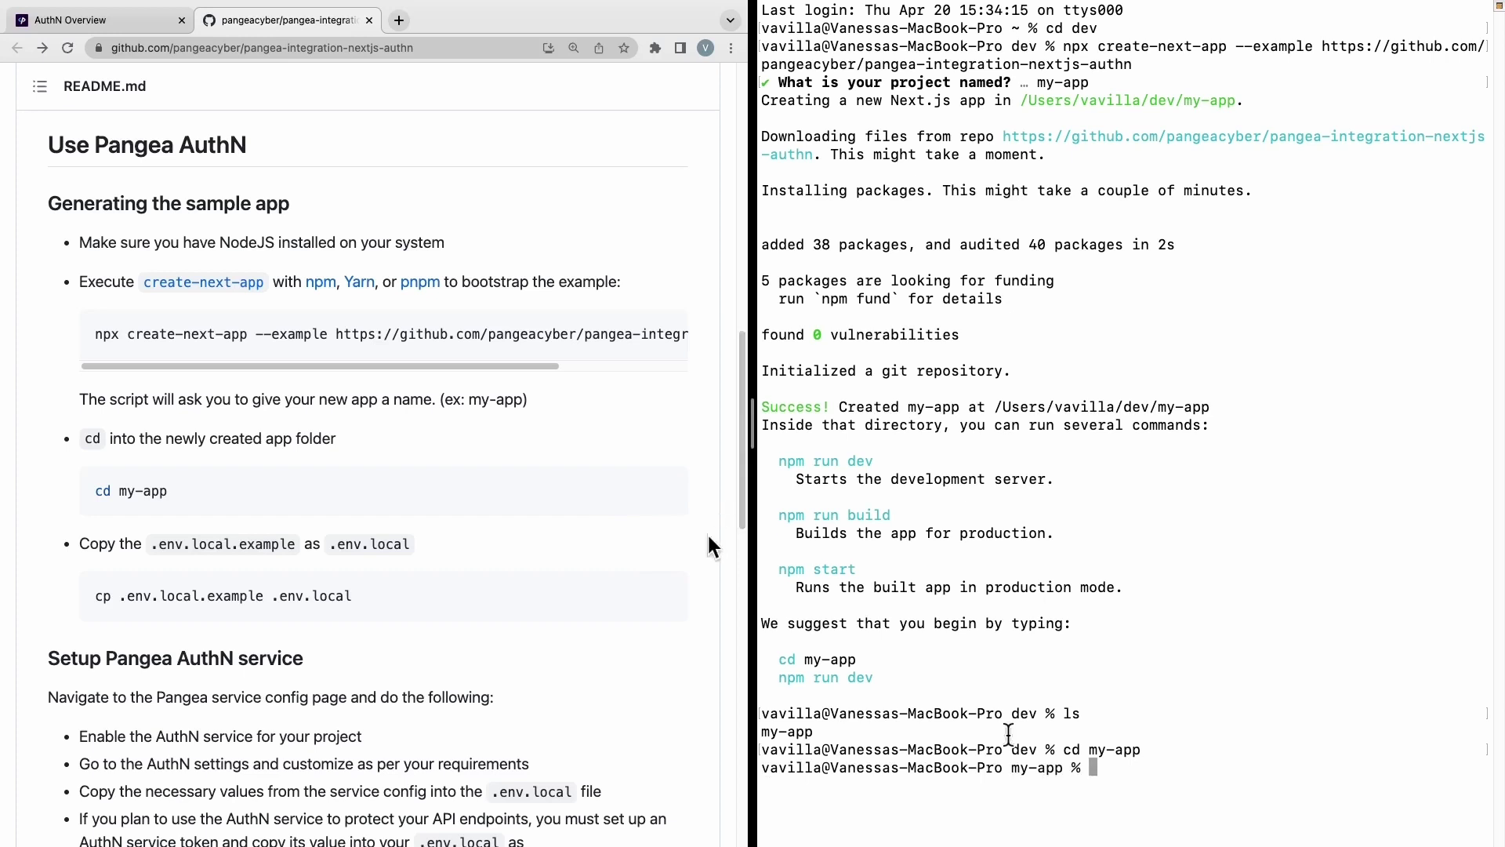
left_click(663, 597)
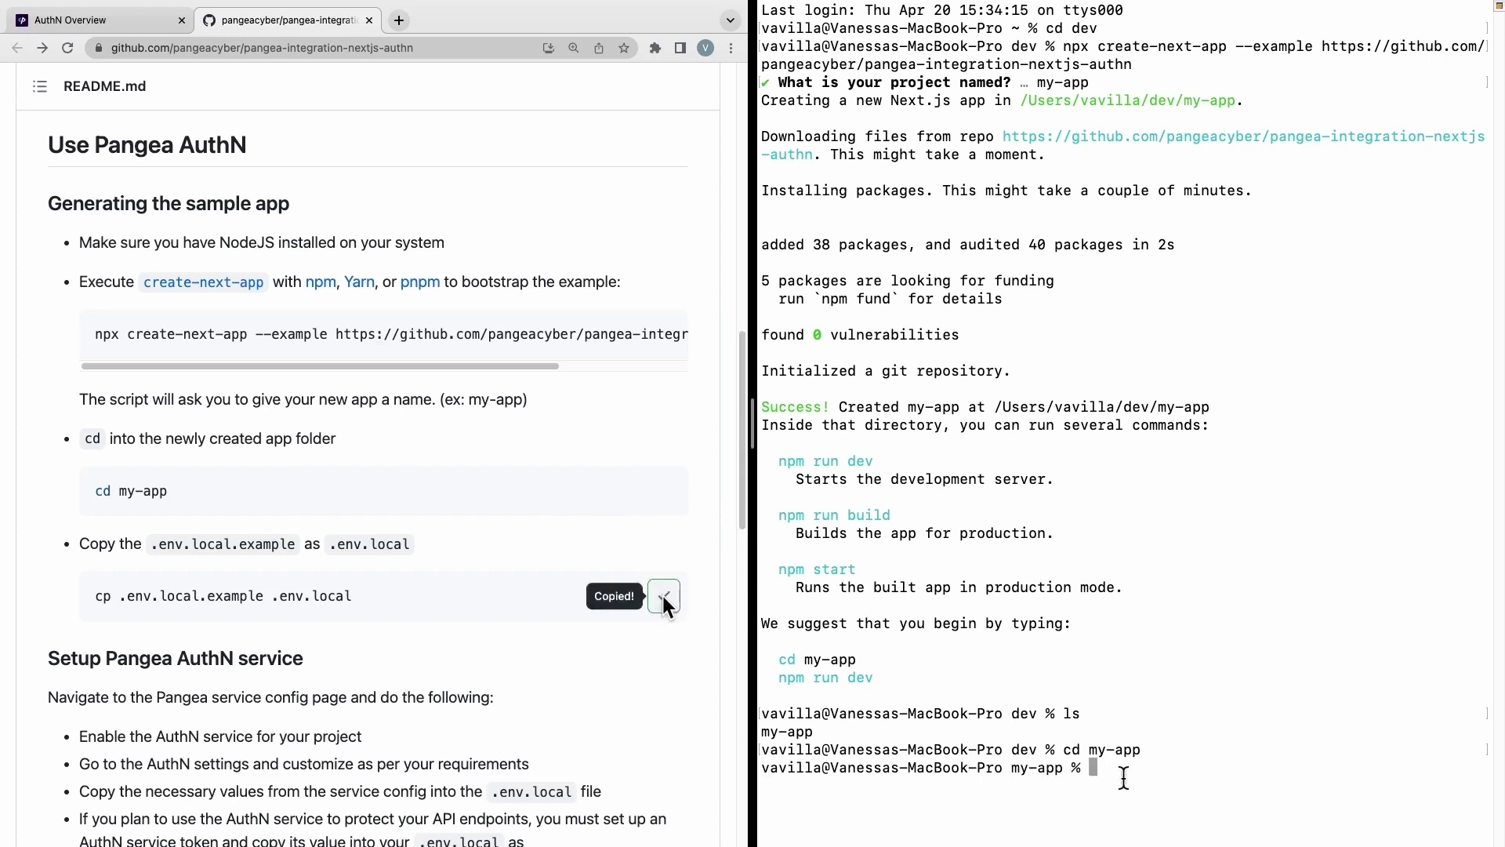
key("super+v")
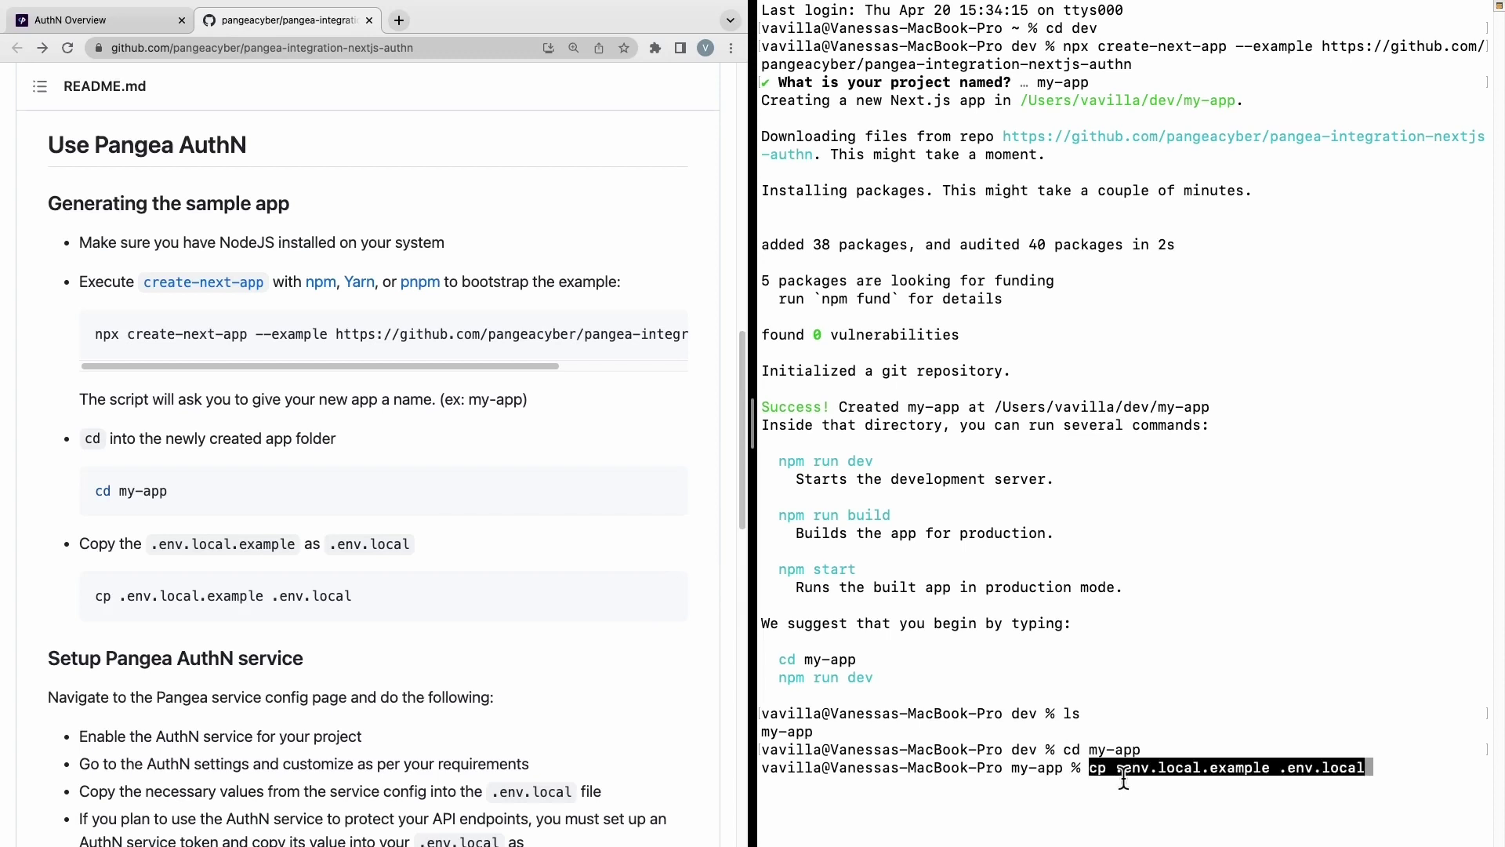
key("Return")
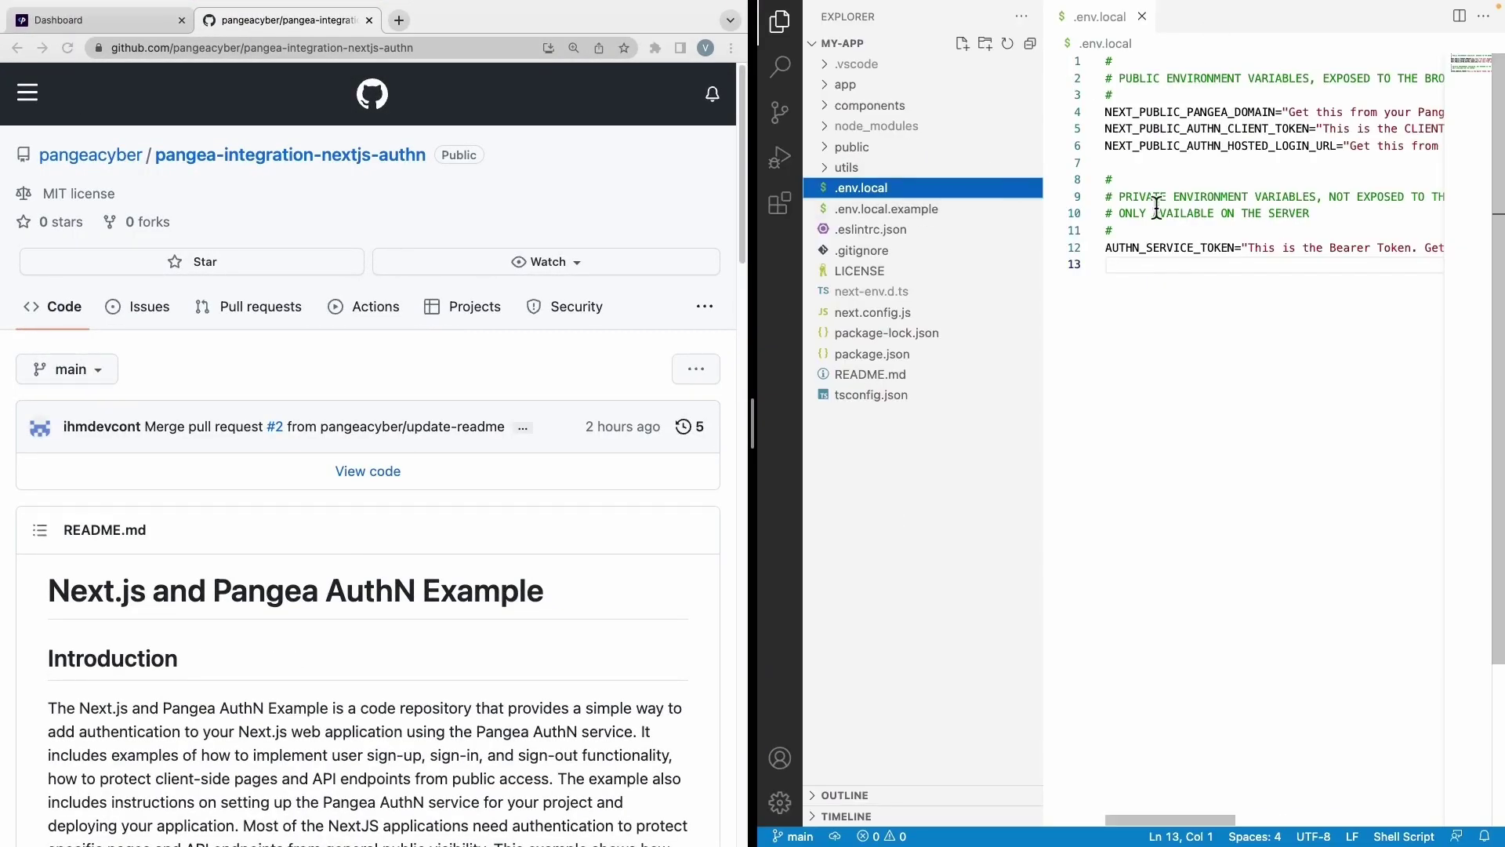
Hide the Explorer and replace the NEXT_PUBLIC_PANGEA_DOMAIN placeholder with aws.us.pangea.cloud.
key("super+b")
left_click(954, 108)
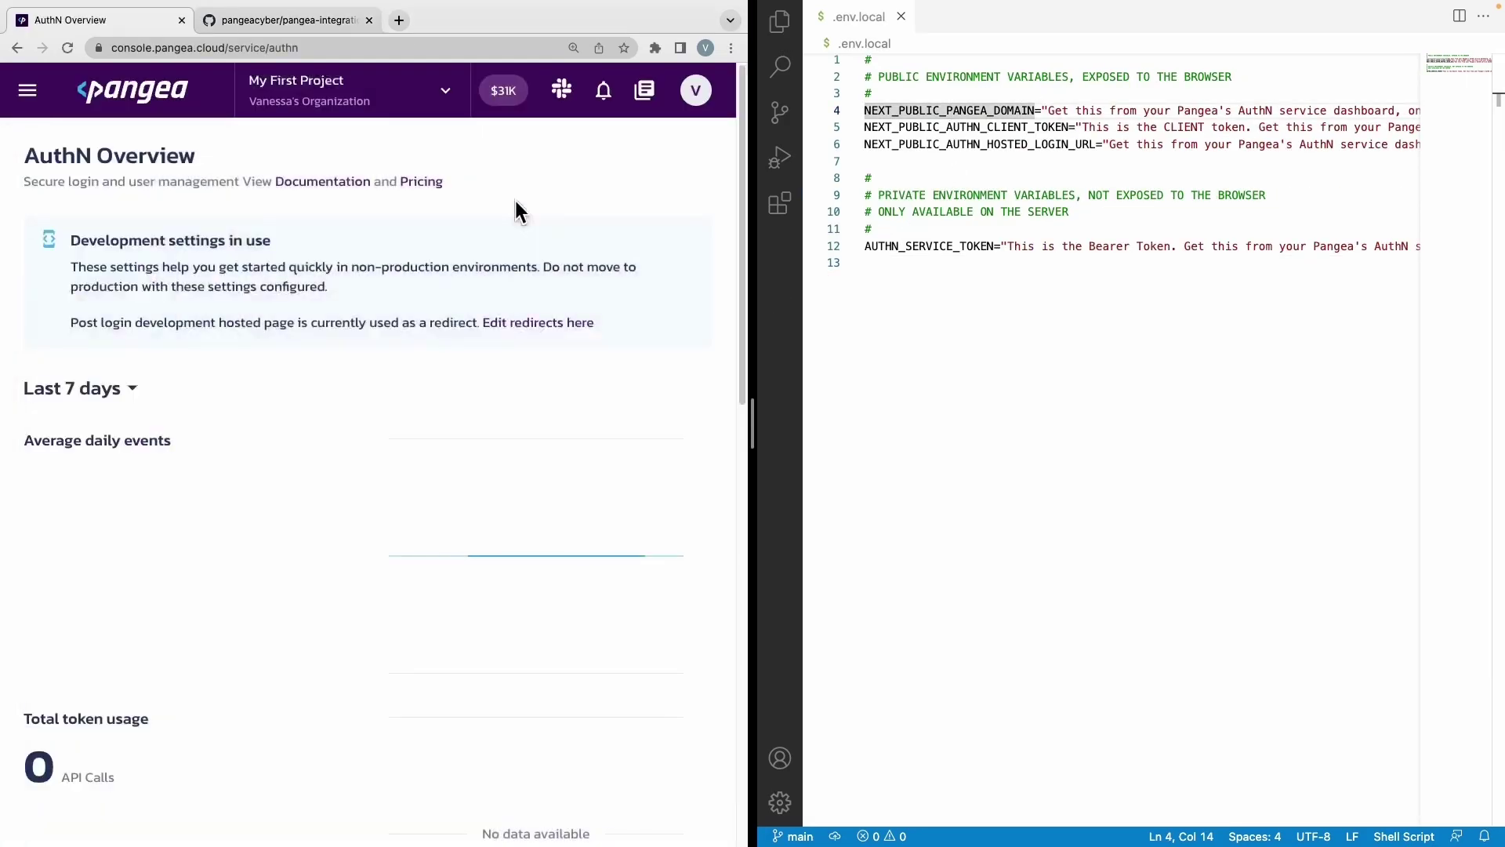
scroll(488, 549, "down", 5)
scroll(487, 549, "down", 10)
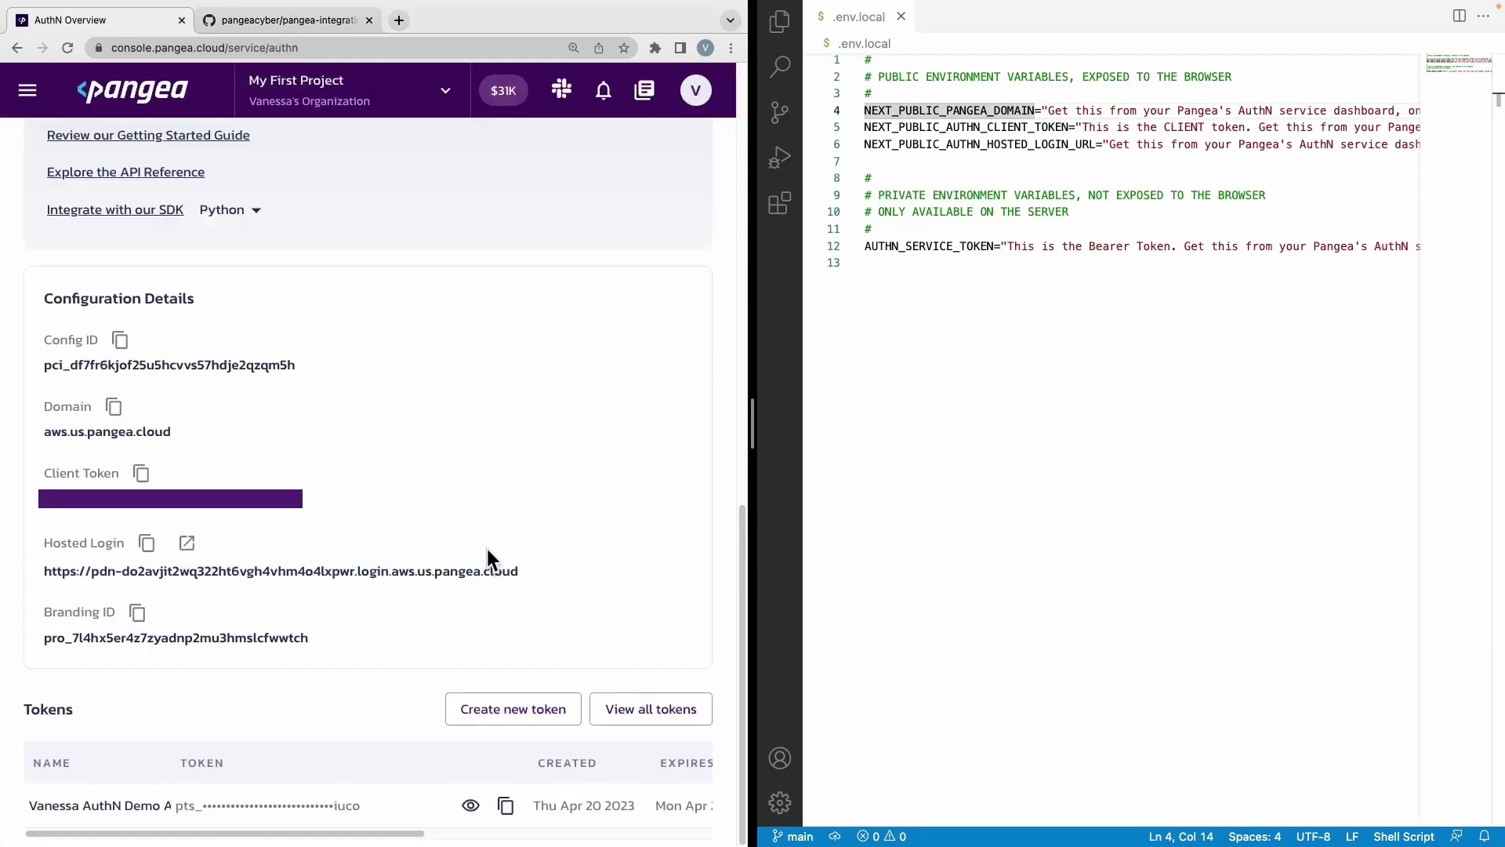
left_click(114, 408)
left_click(1053, 109)
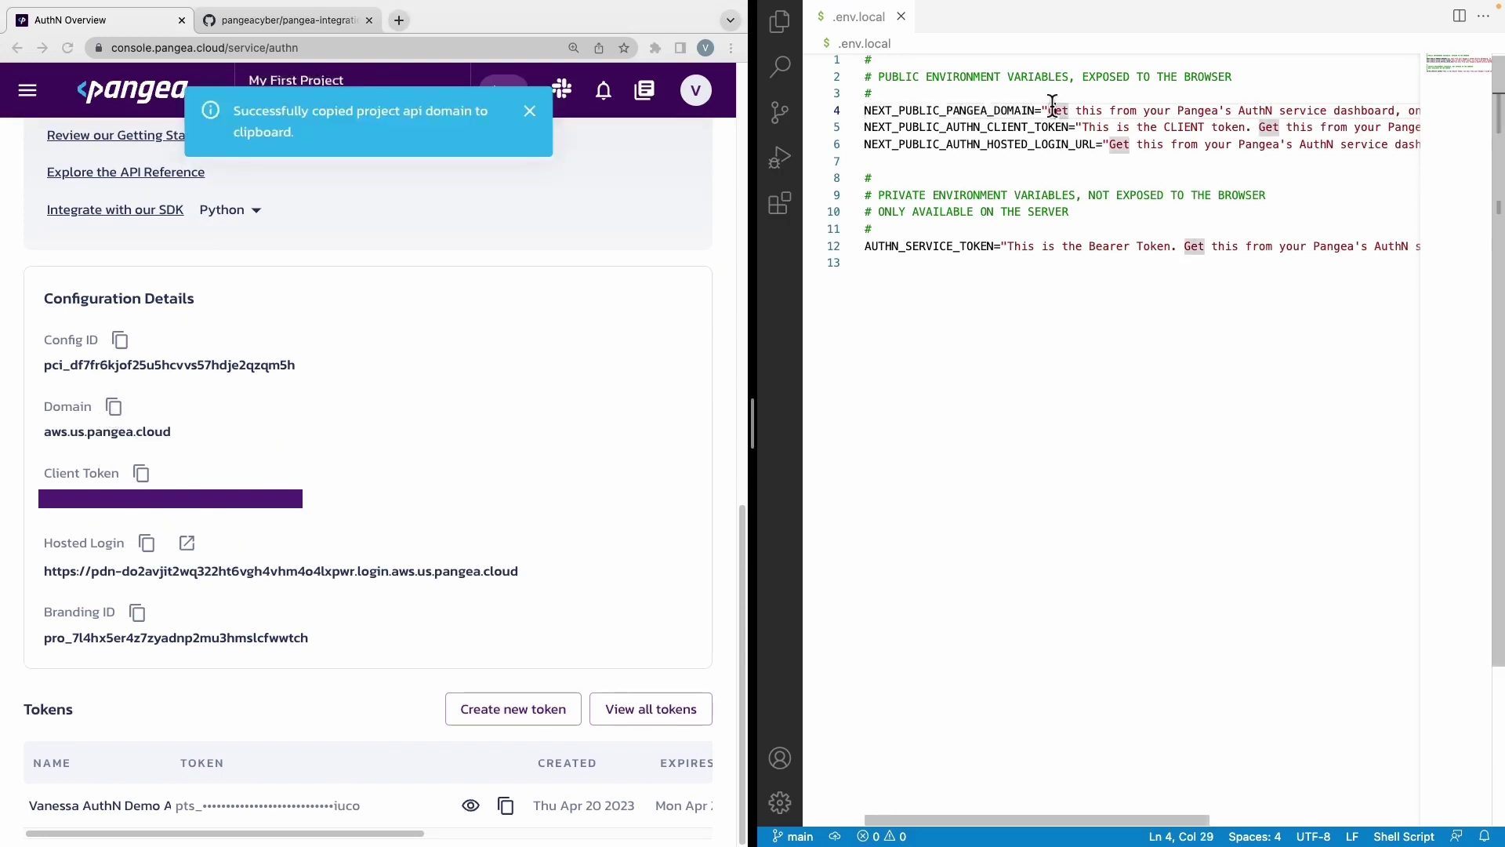
key("Left")
key("shift+End")
key("shift+Left")
key("Delete")
key("super+v")
left_click(1135, 127)
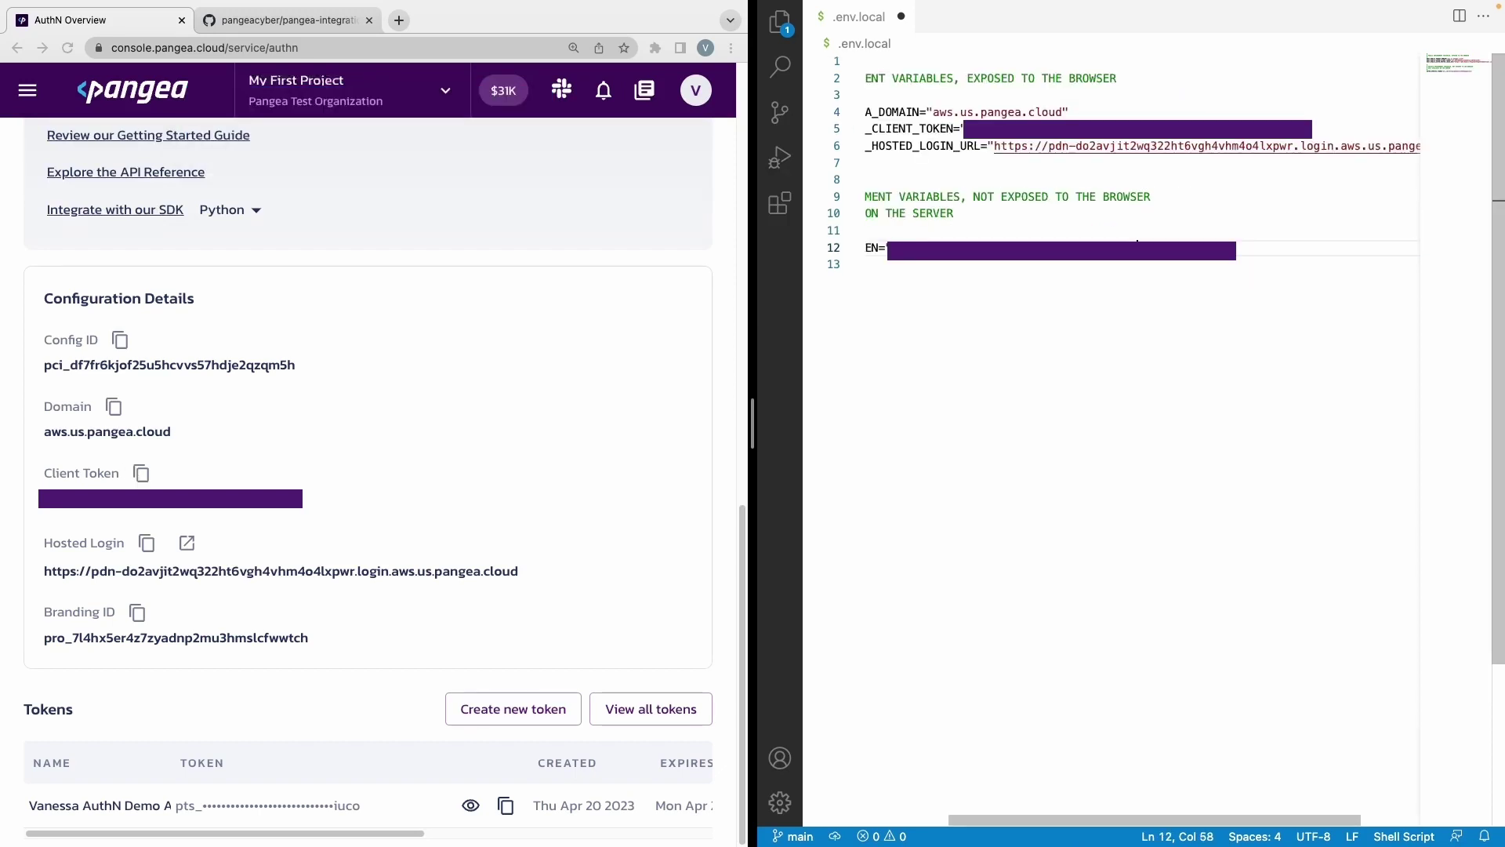
scroll(1137, 157, "left", 5)
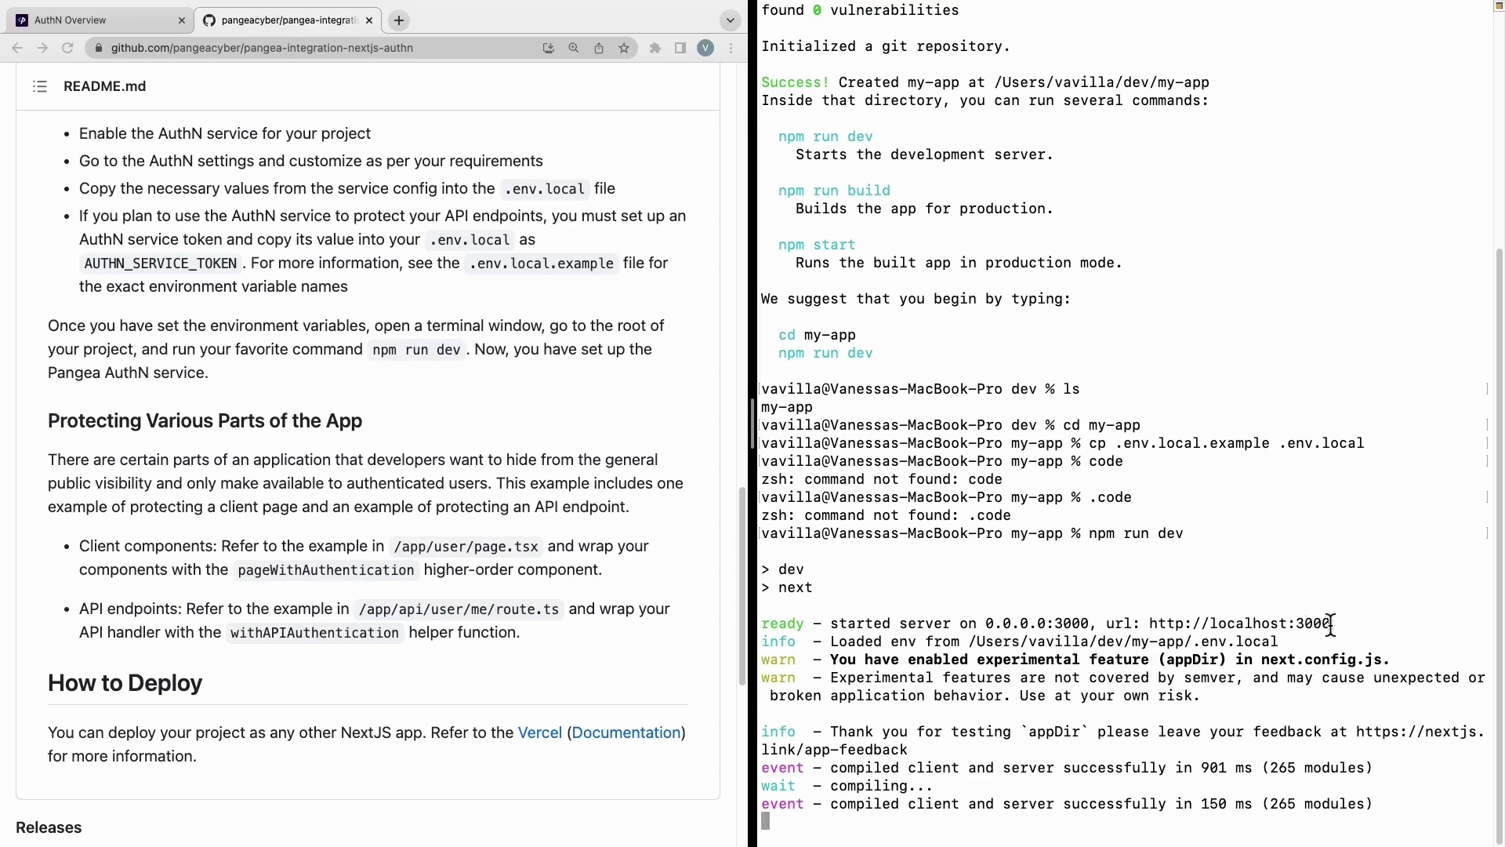
left_click_drag(1331, 623, 1150, 623)
left_click(399, 20)
key("super+v")
key("Return")
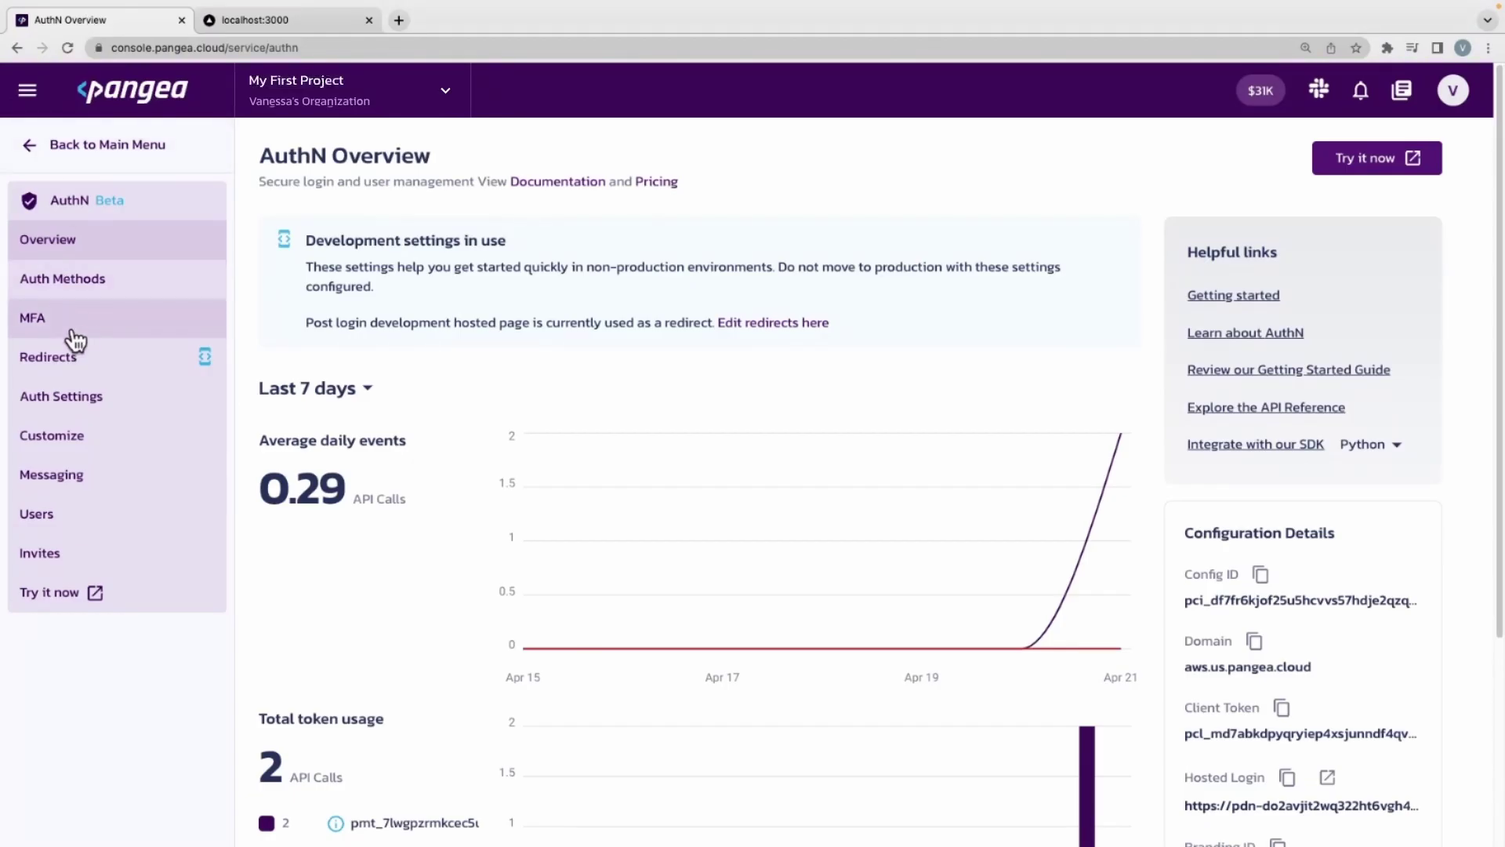
left_click(80, 354)
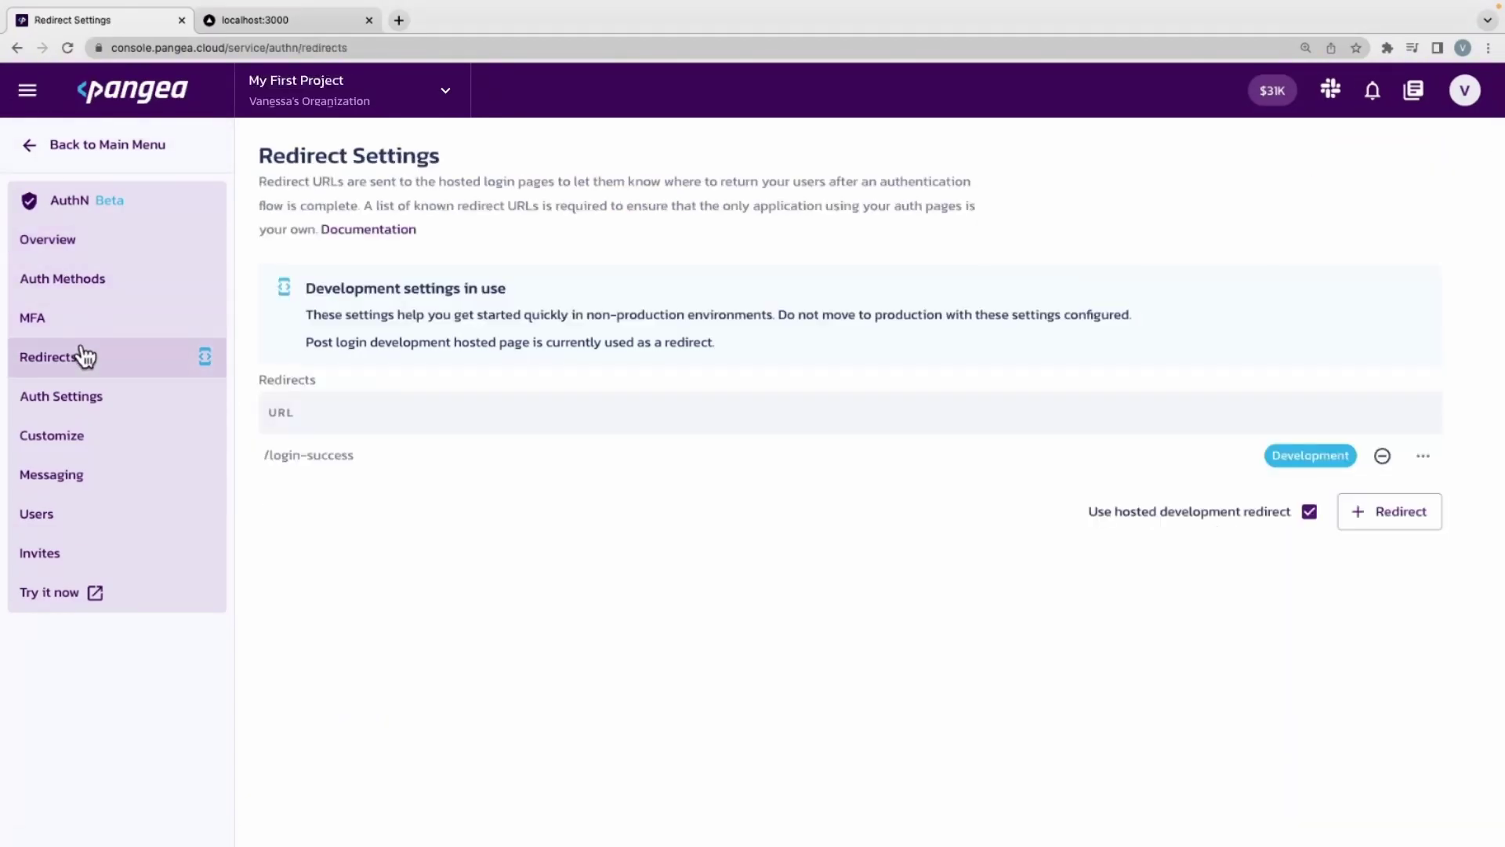
left_click(1406, 517)
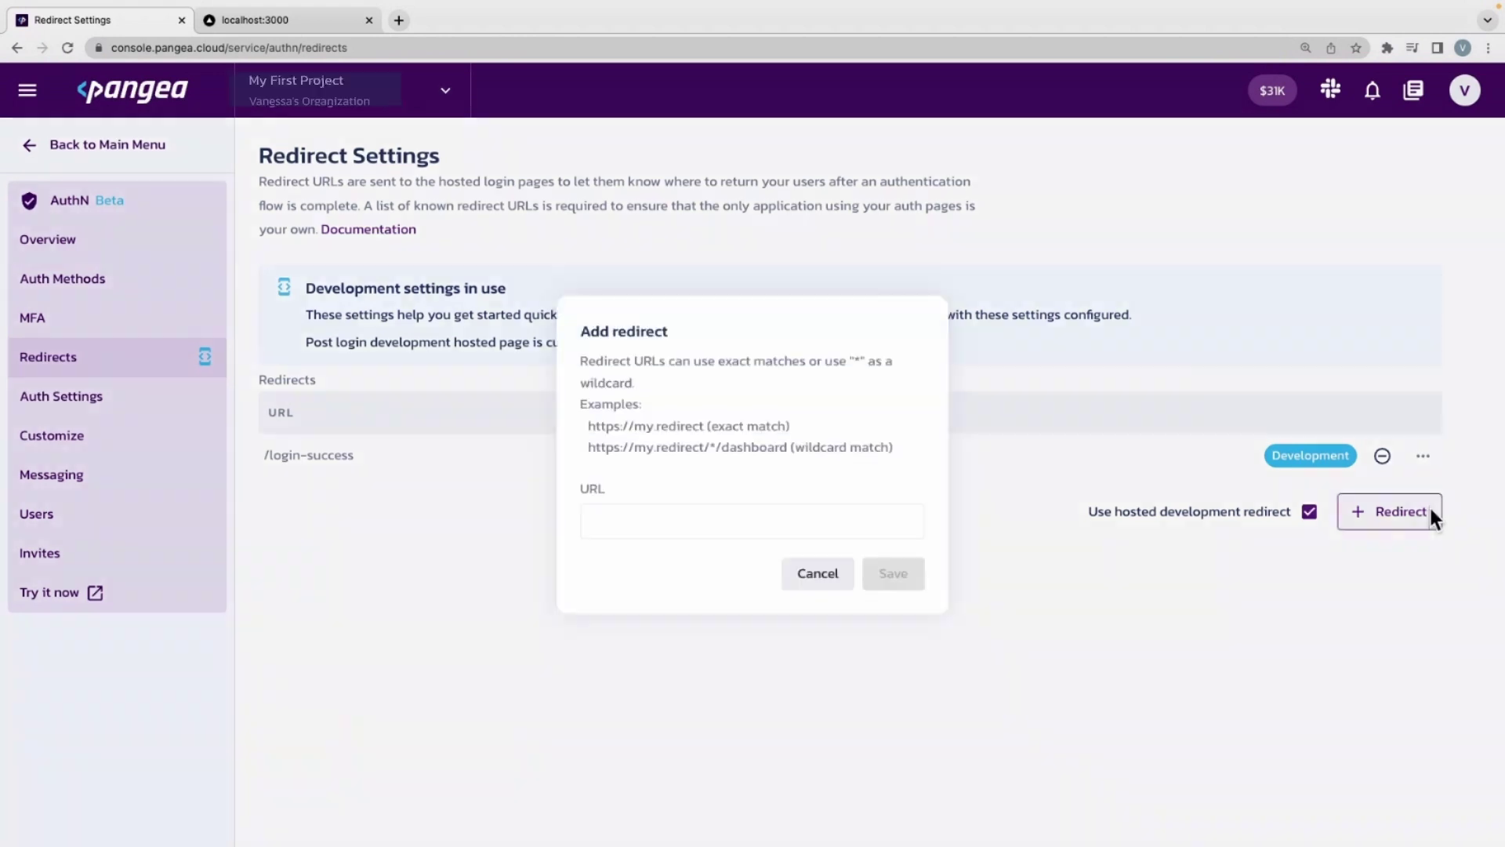
left_click(792, 520)
key("ctrl+v")
left_click(883, 575)
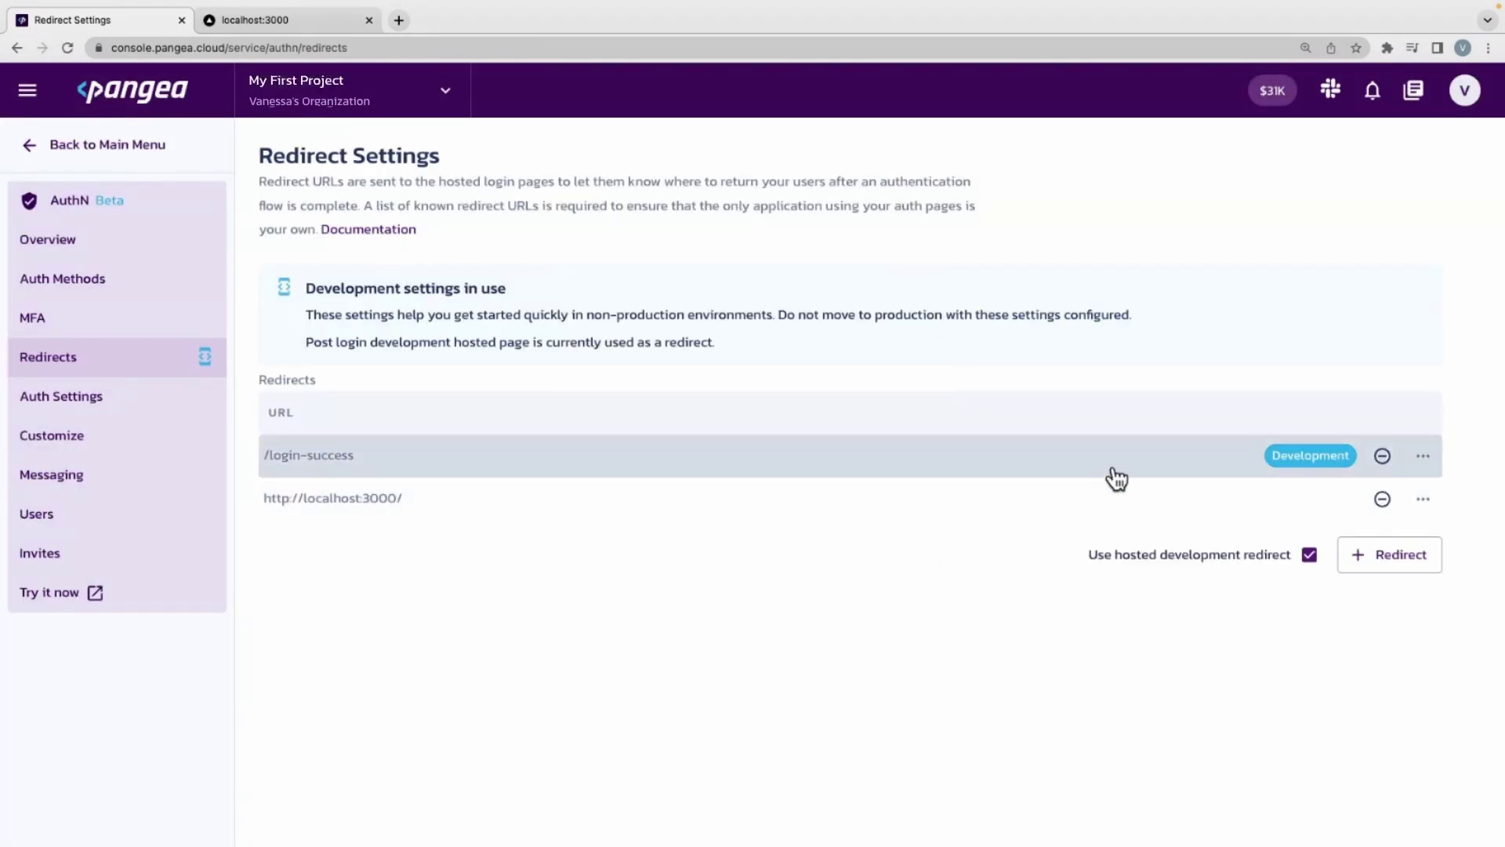
Make it the default sign-in, sign-up and logout redirect, and enable Require Email Verification.
left_click(1423, 498)
left_click(1389, 549)
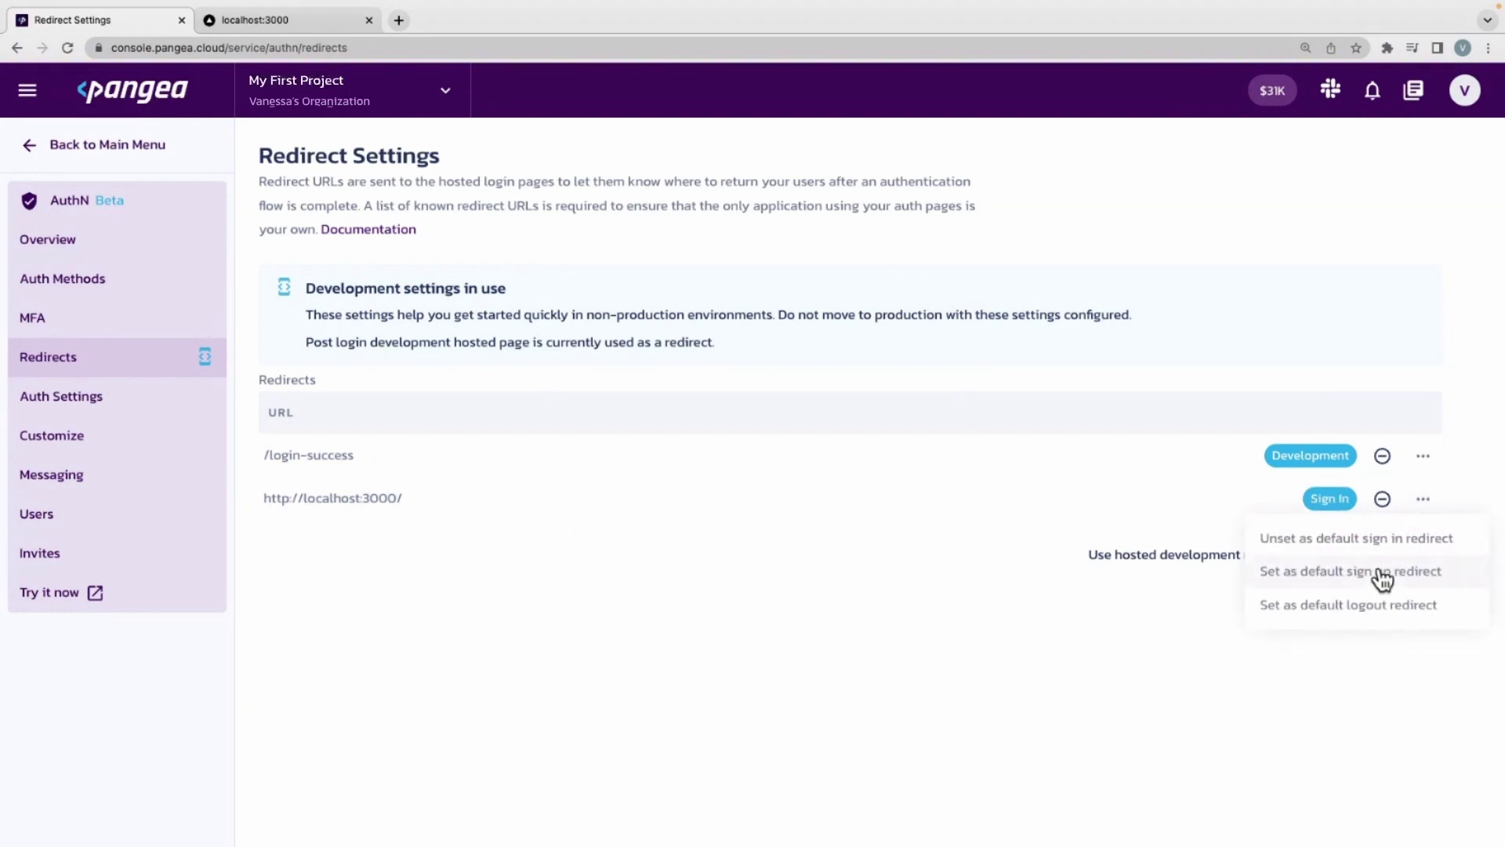
left_click(1371, 580)
left_click(1368, 603)
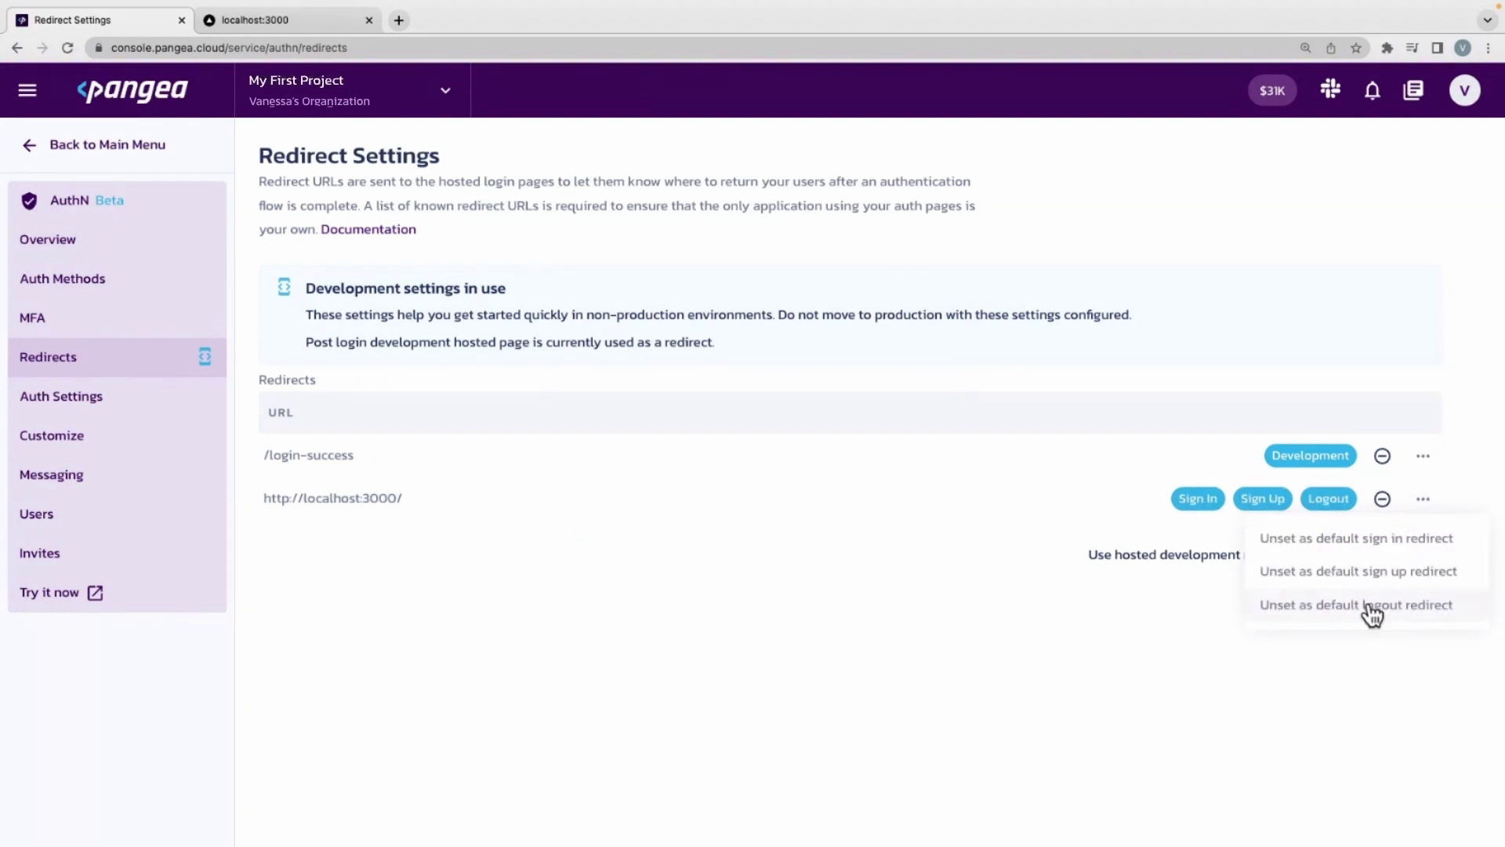
left_click(141, 395)
left_click(117, 400)
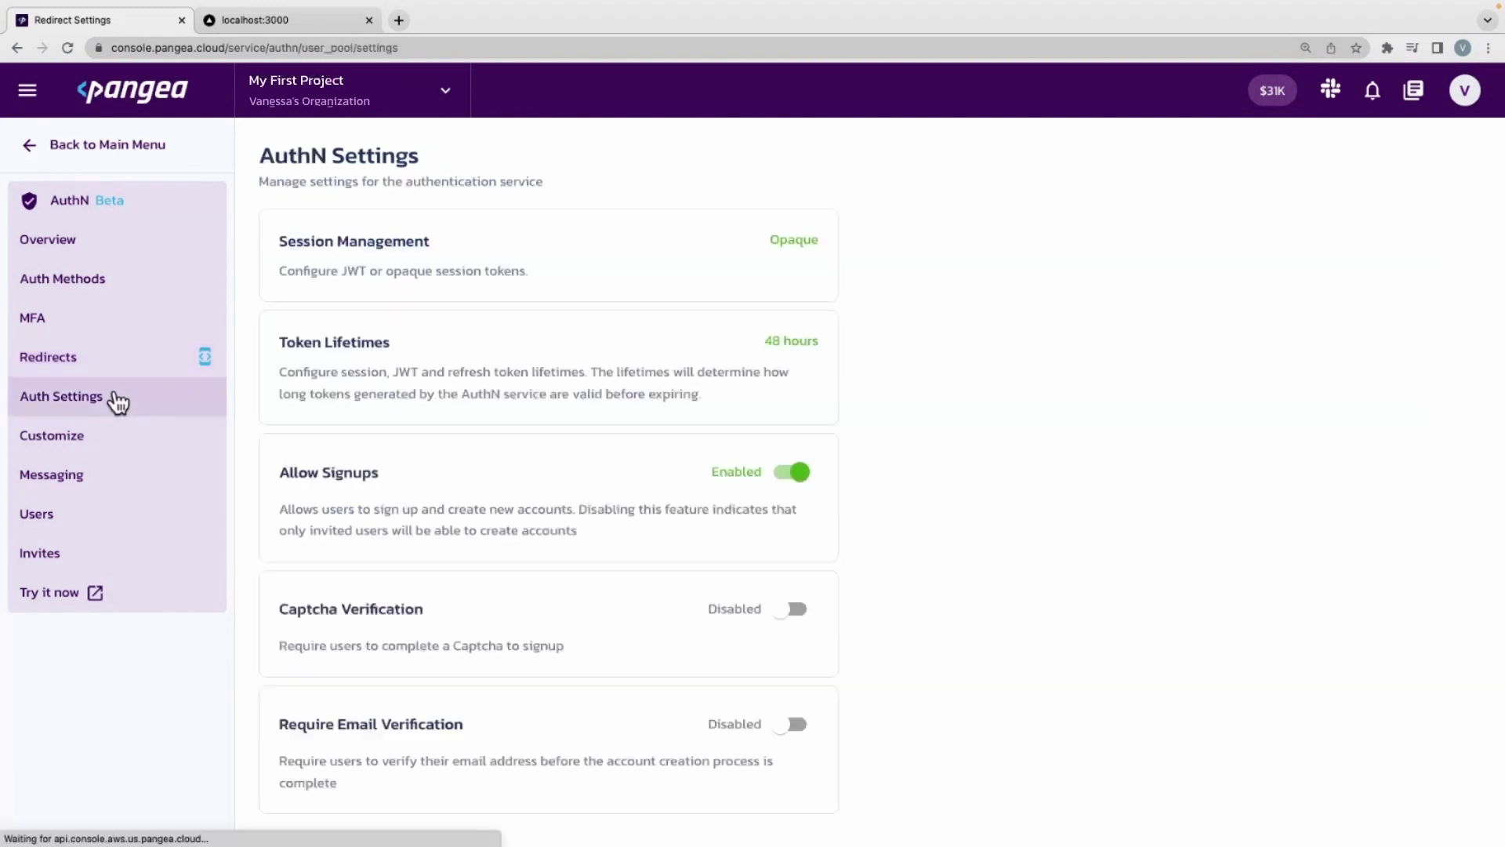
left_click(789, 736)
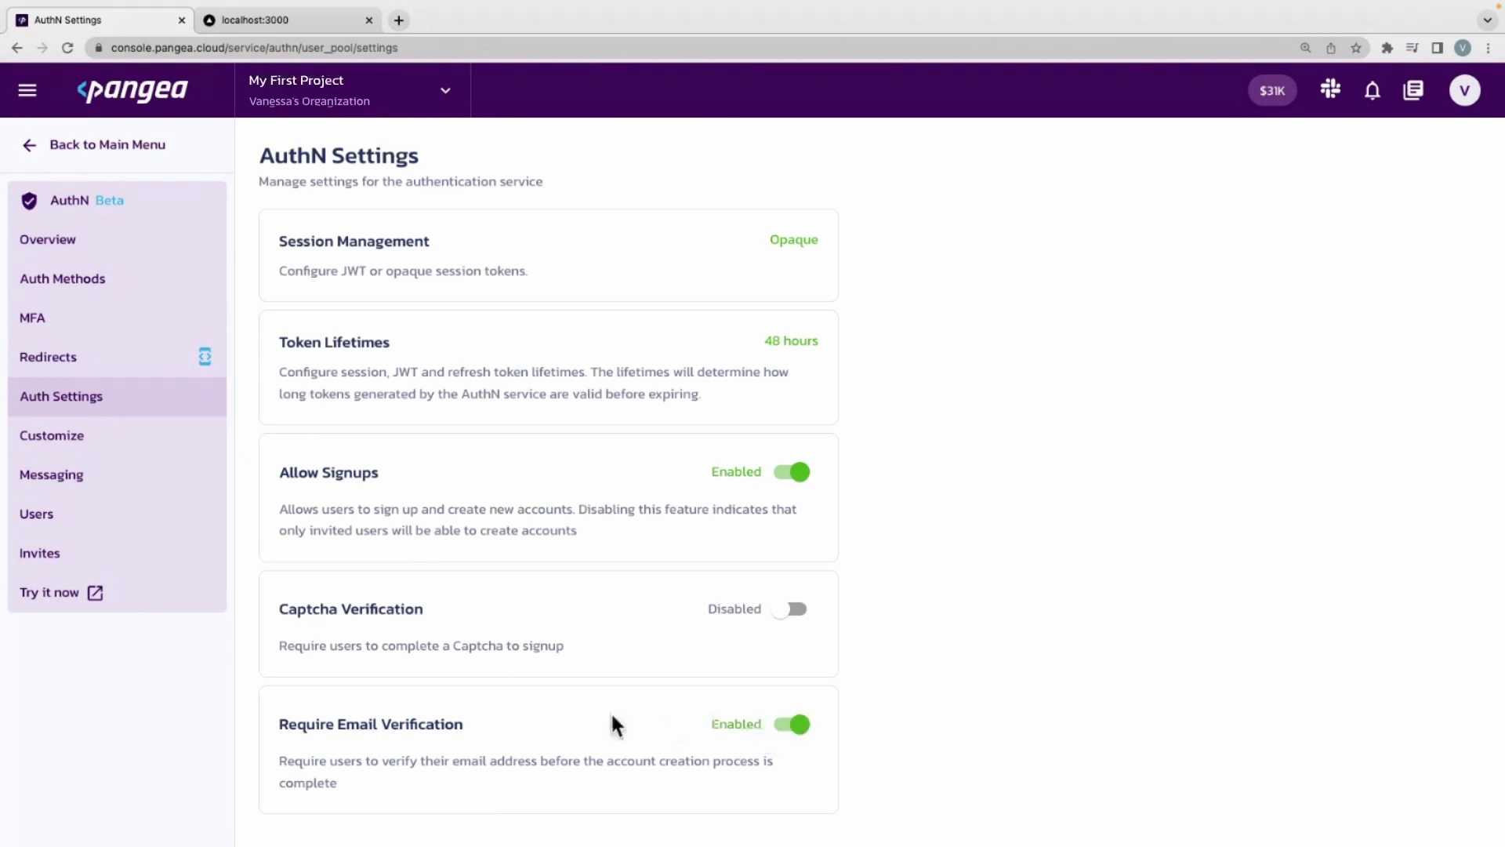
Under Customize > View branding, set the login form's Preset to Browserflix.
left_click(154, 449)
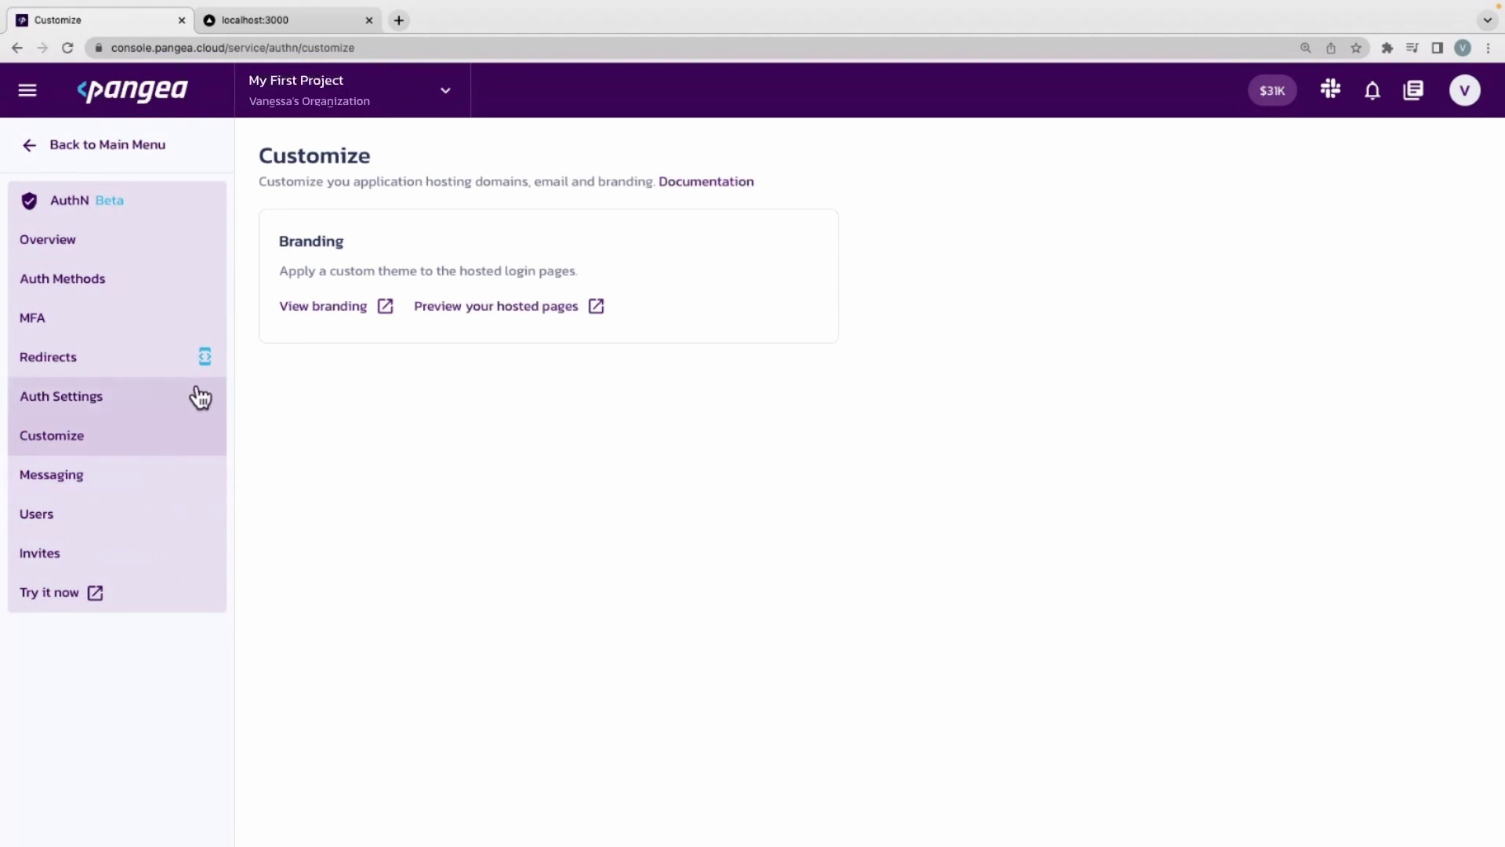
left_click(361, 303)
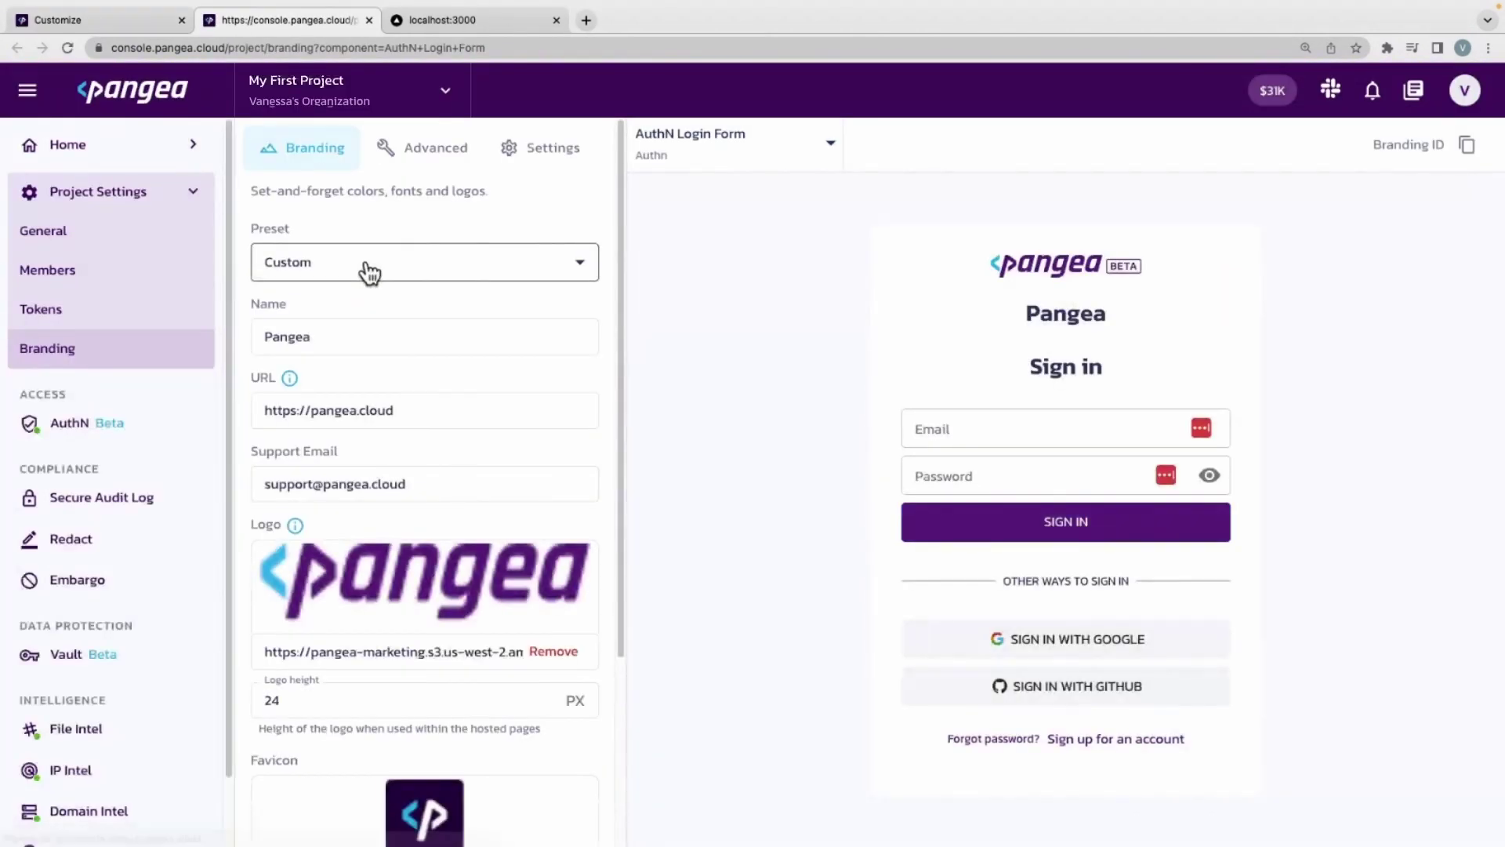
left_click(367, 265)
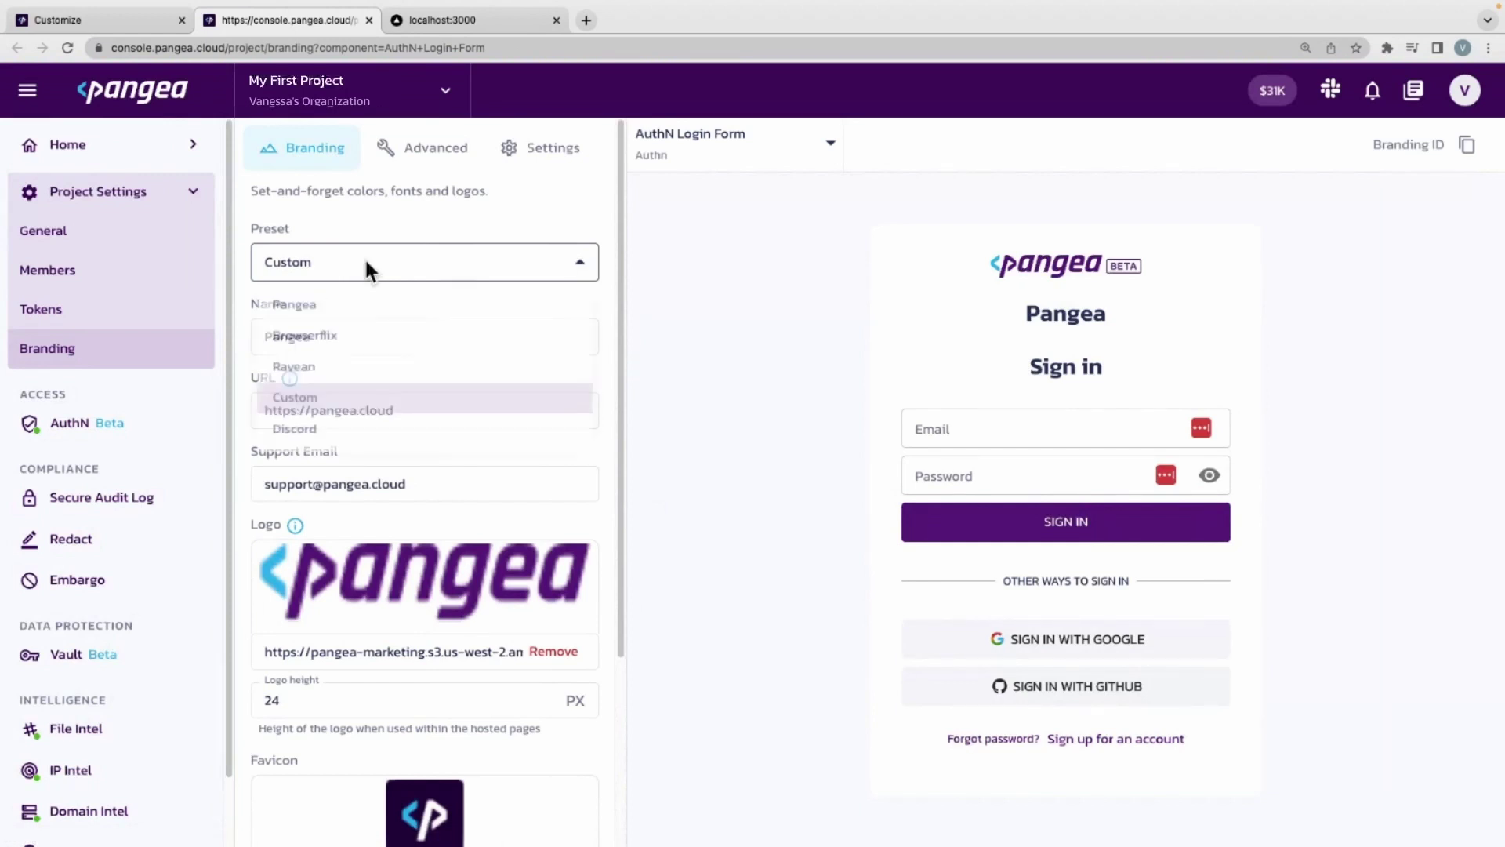
left_click(331, 345)
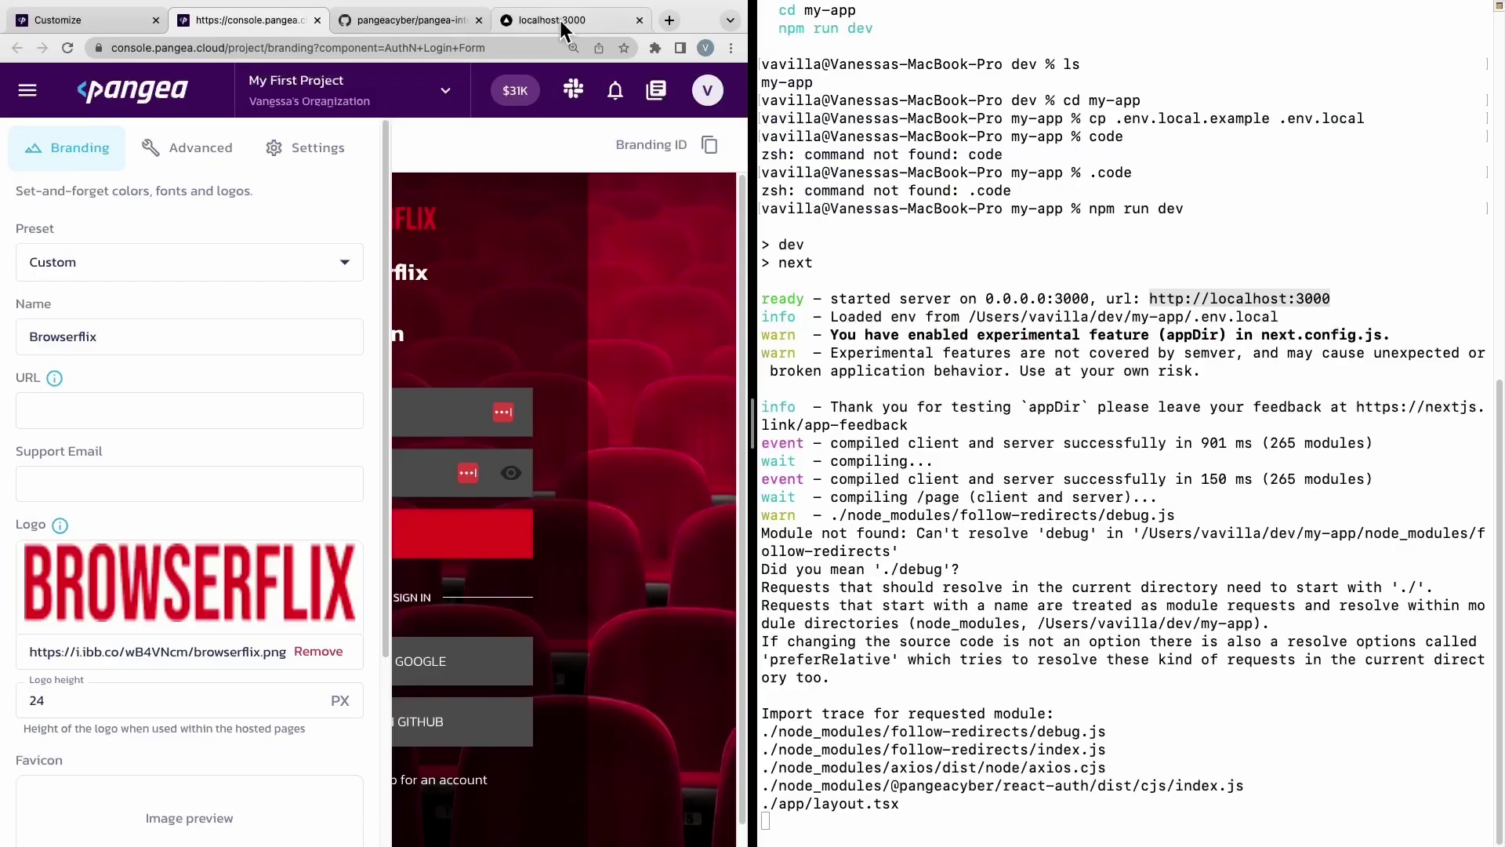
From the localhost app, go through Sign In to the Browserflix sign-up form and create an account.
left_click(556, 22)
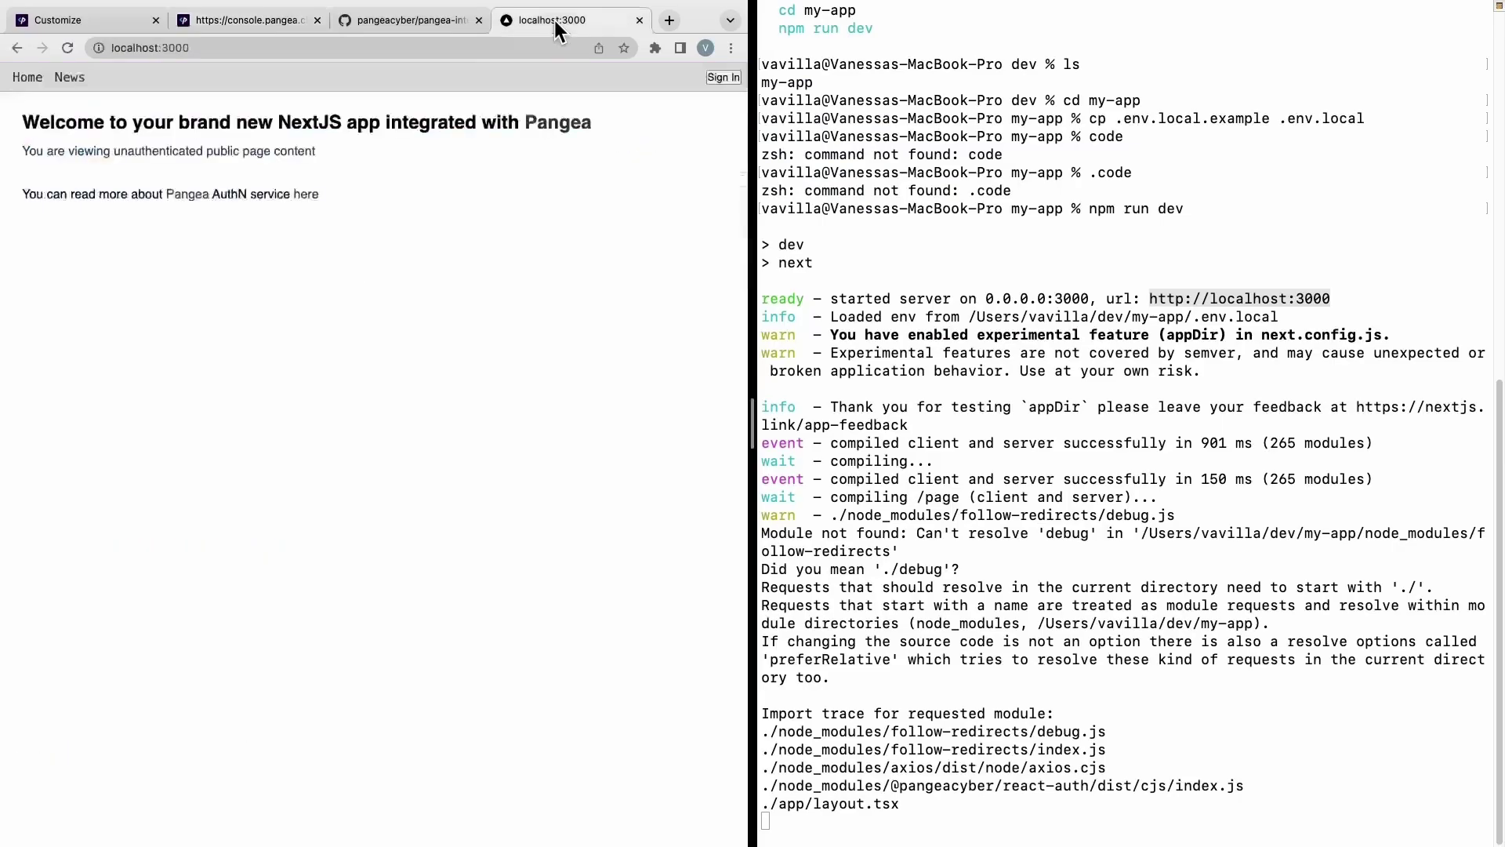
left_click(726, 80)
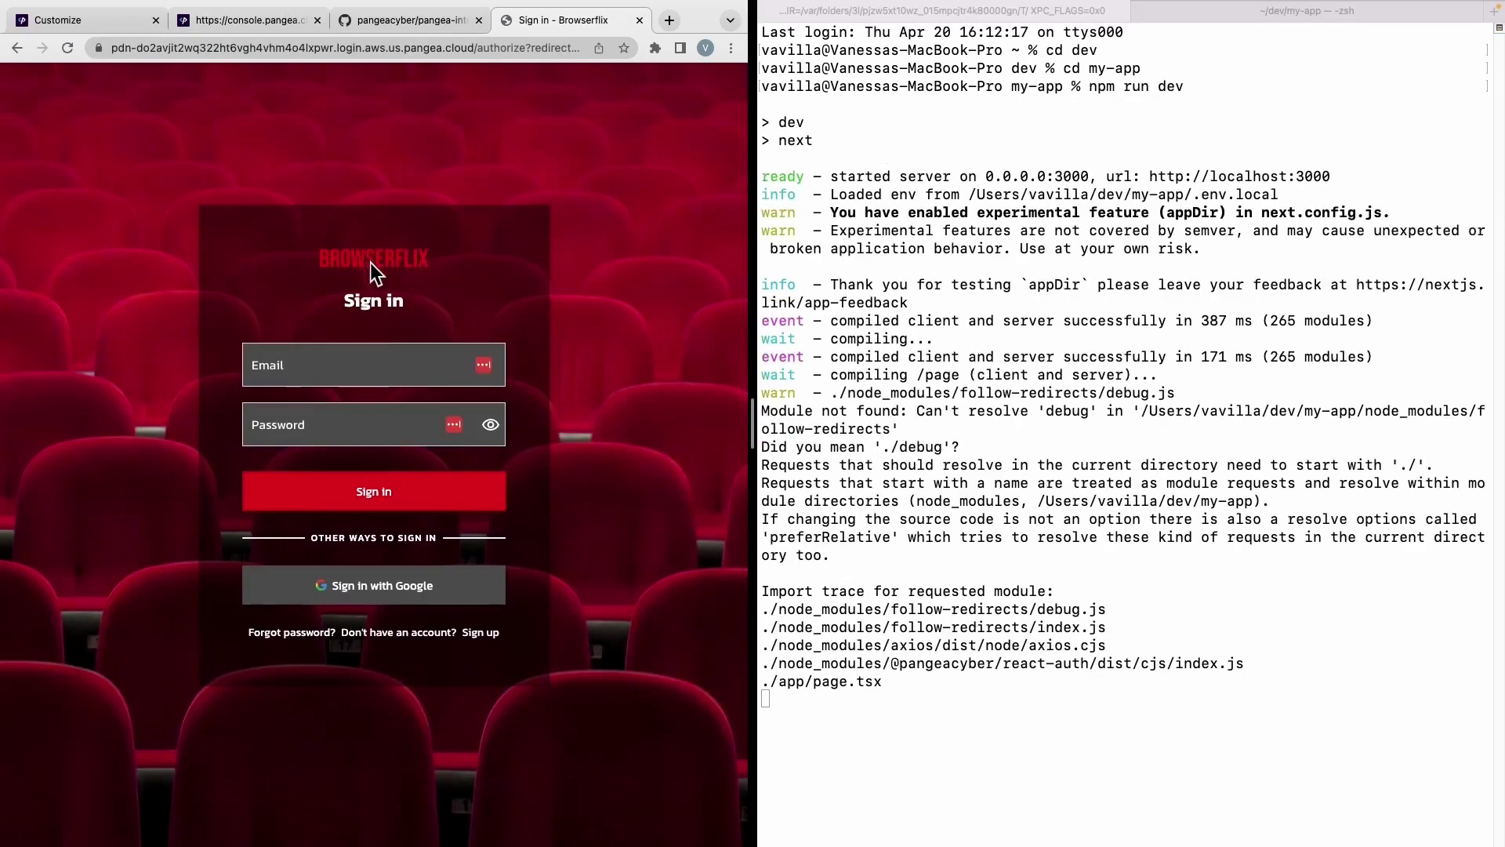
left_click(371, 269)
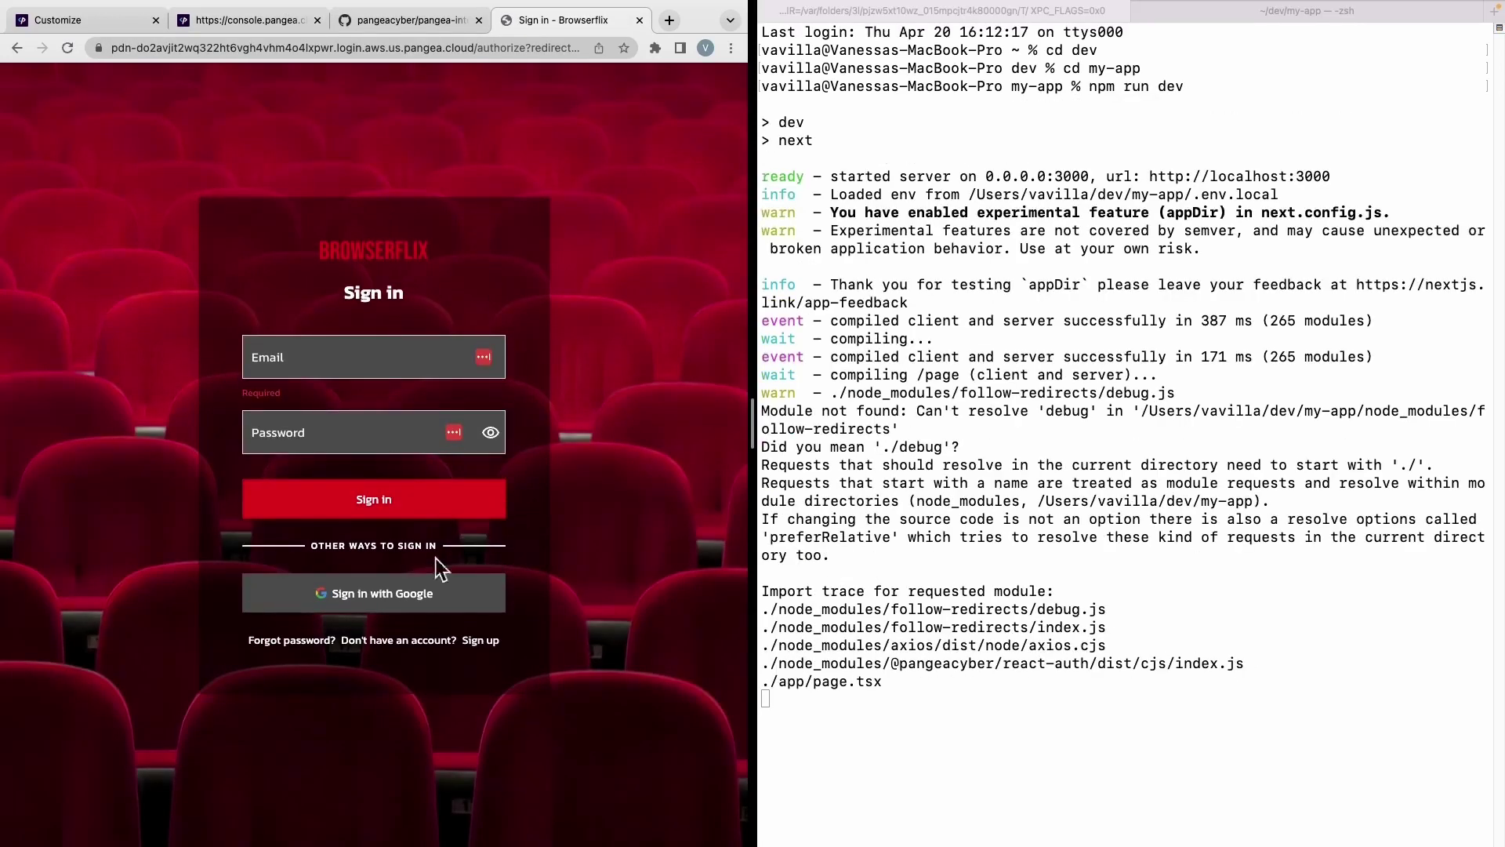
left_click(480, 641)
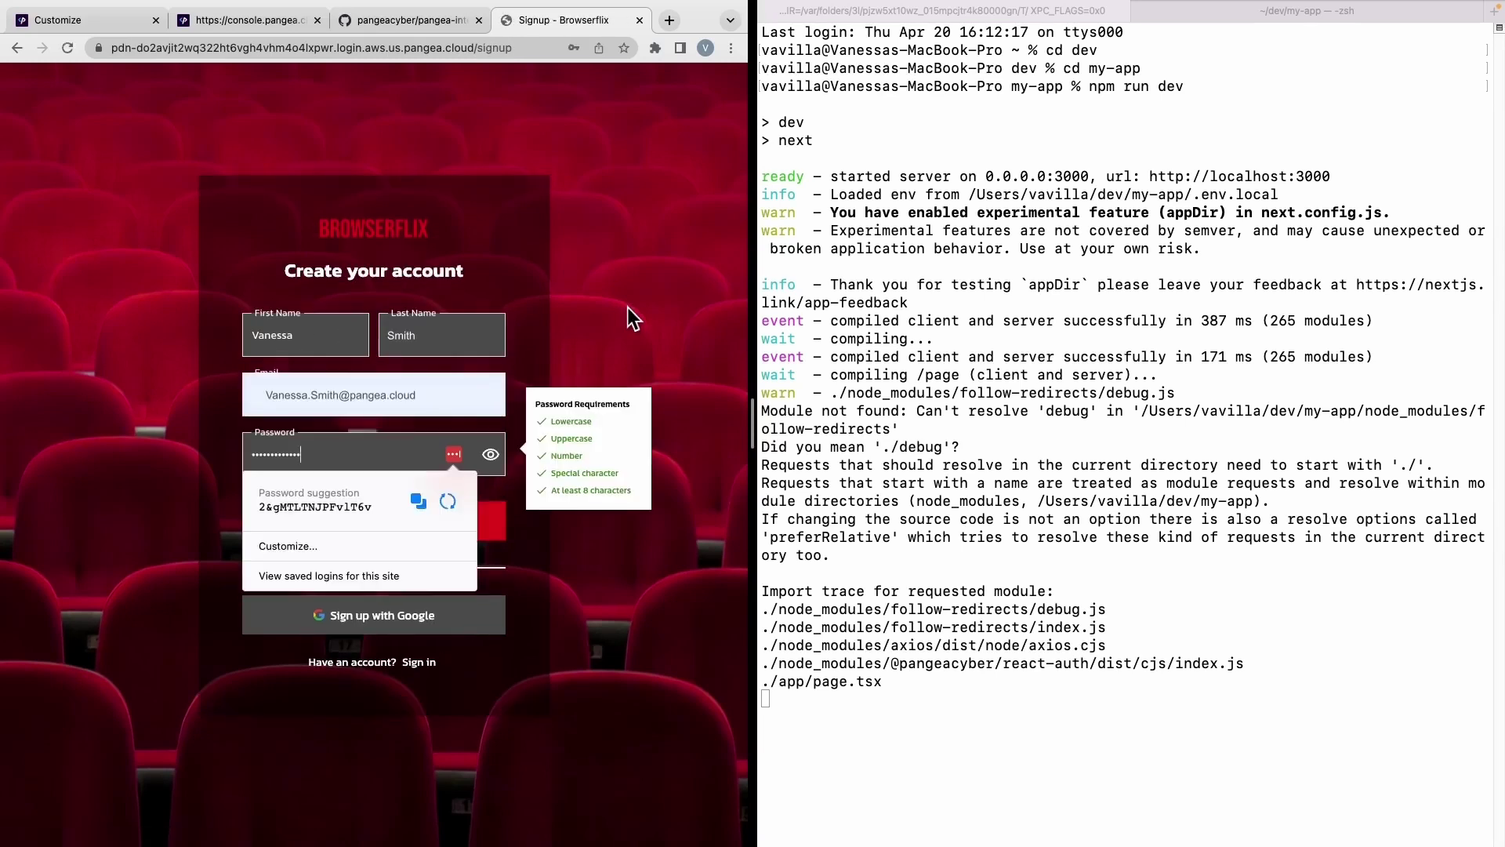
left_click(630, 310)
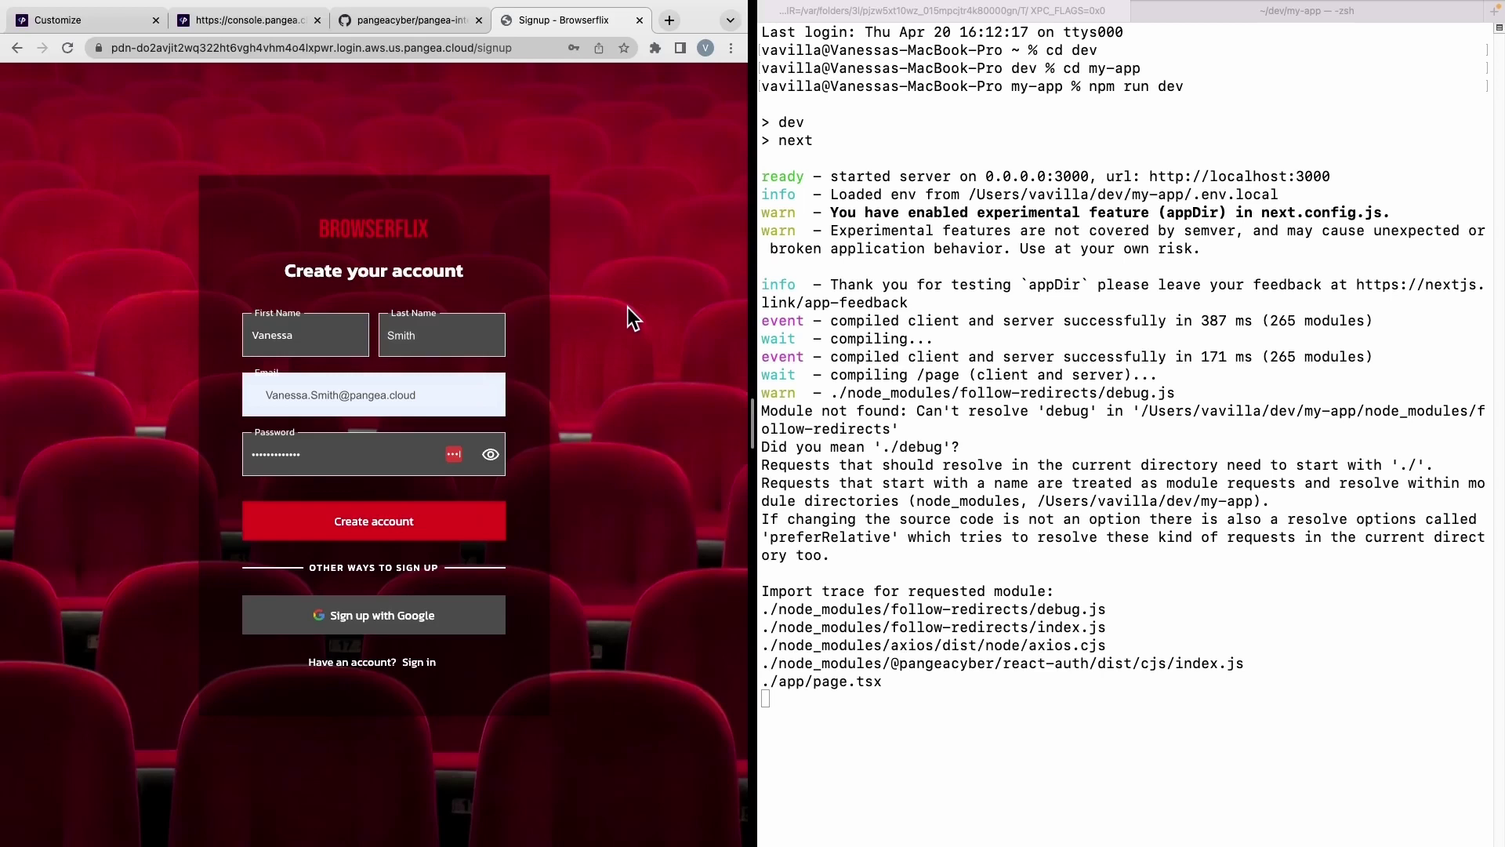
left_click(413, 534)
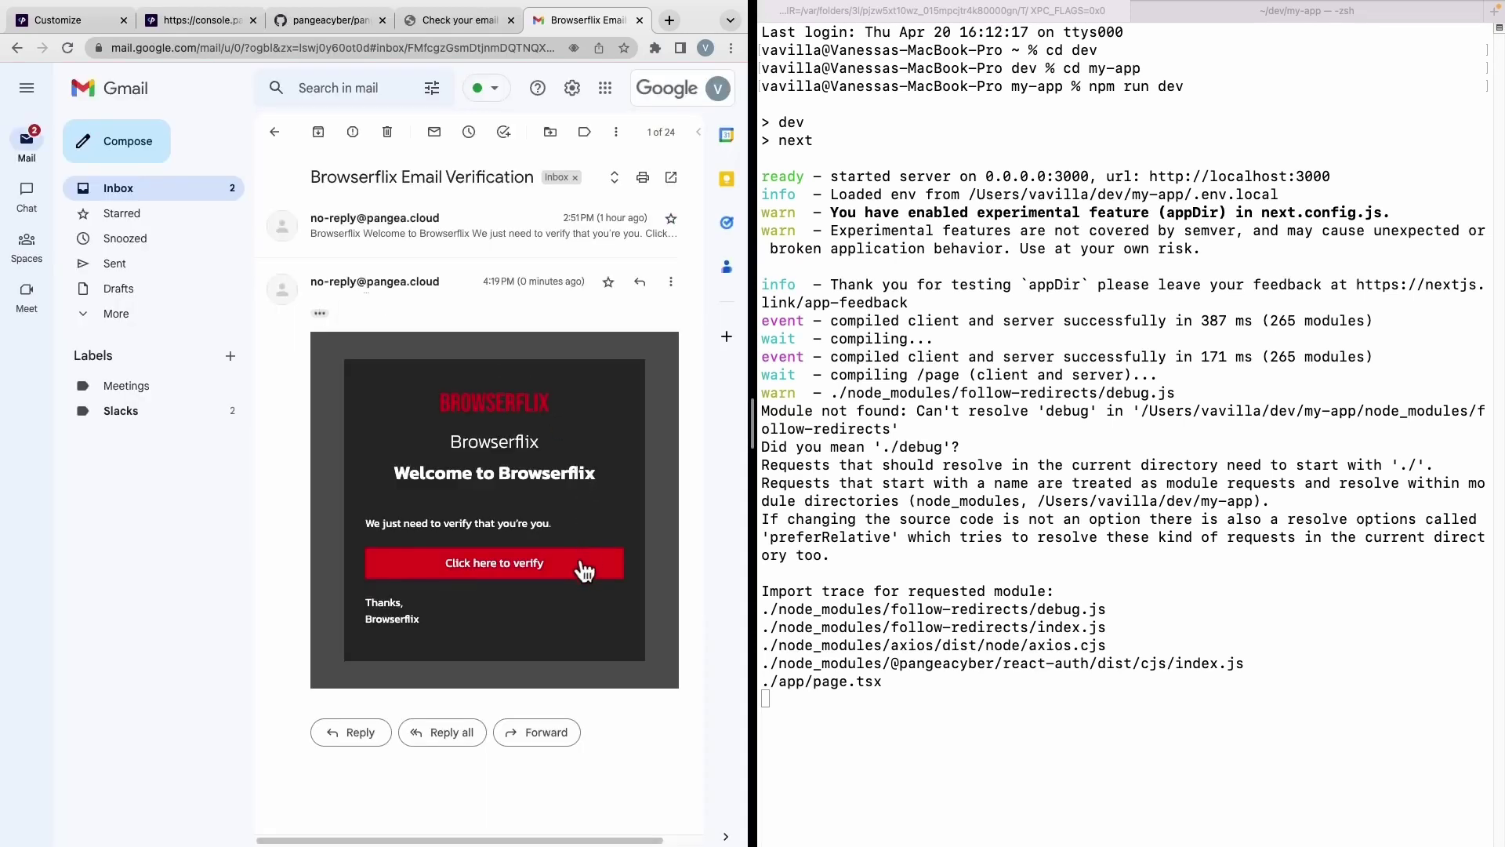
Verify the new account through the Browserflix email link, then view the Profile page on localhost:3000.
left_click(582, 566)
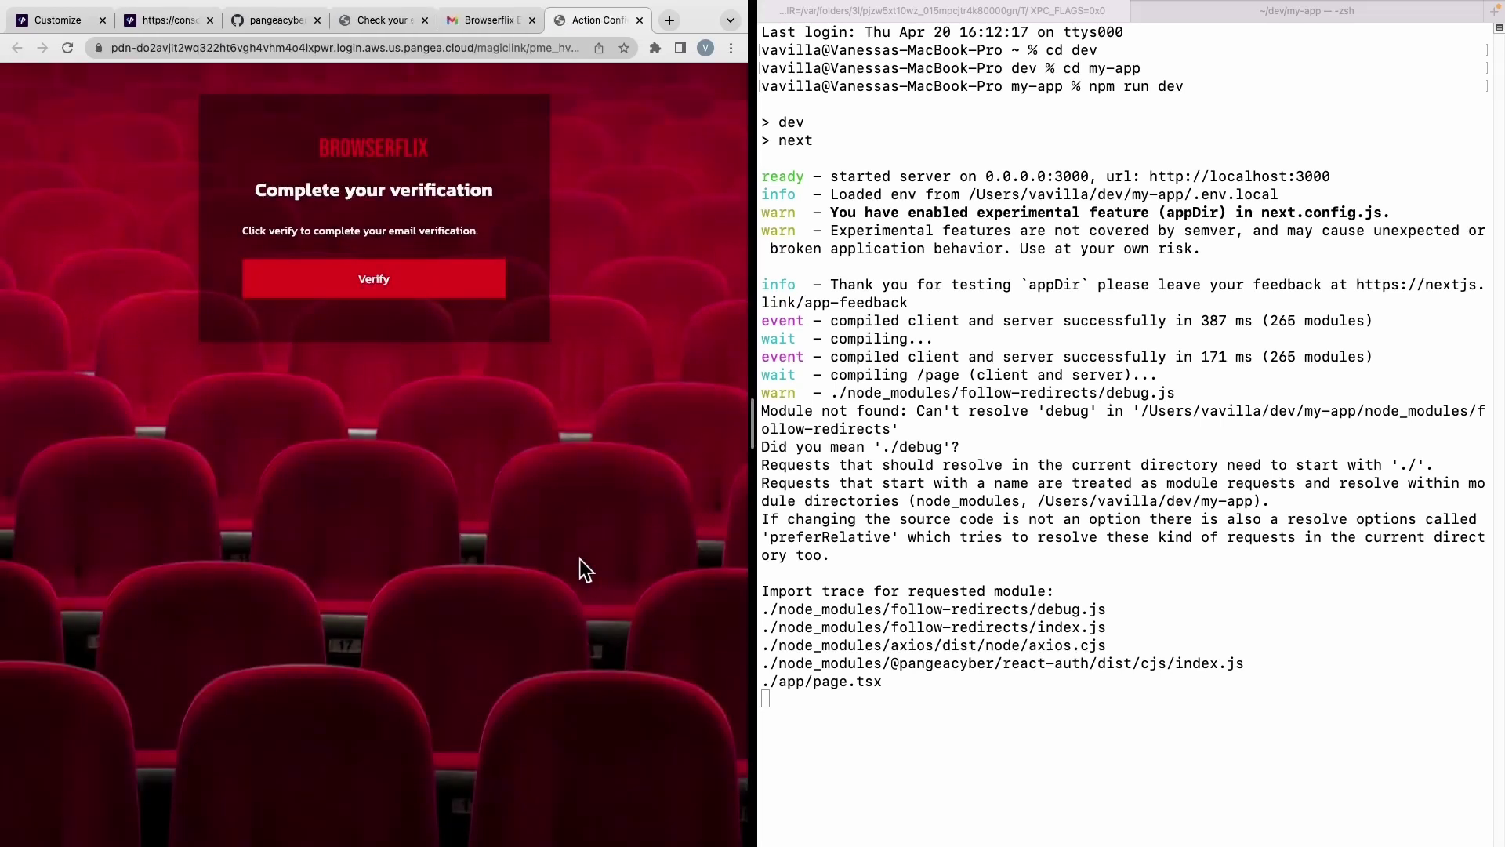
left_click(323, 289)
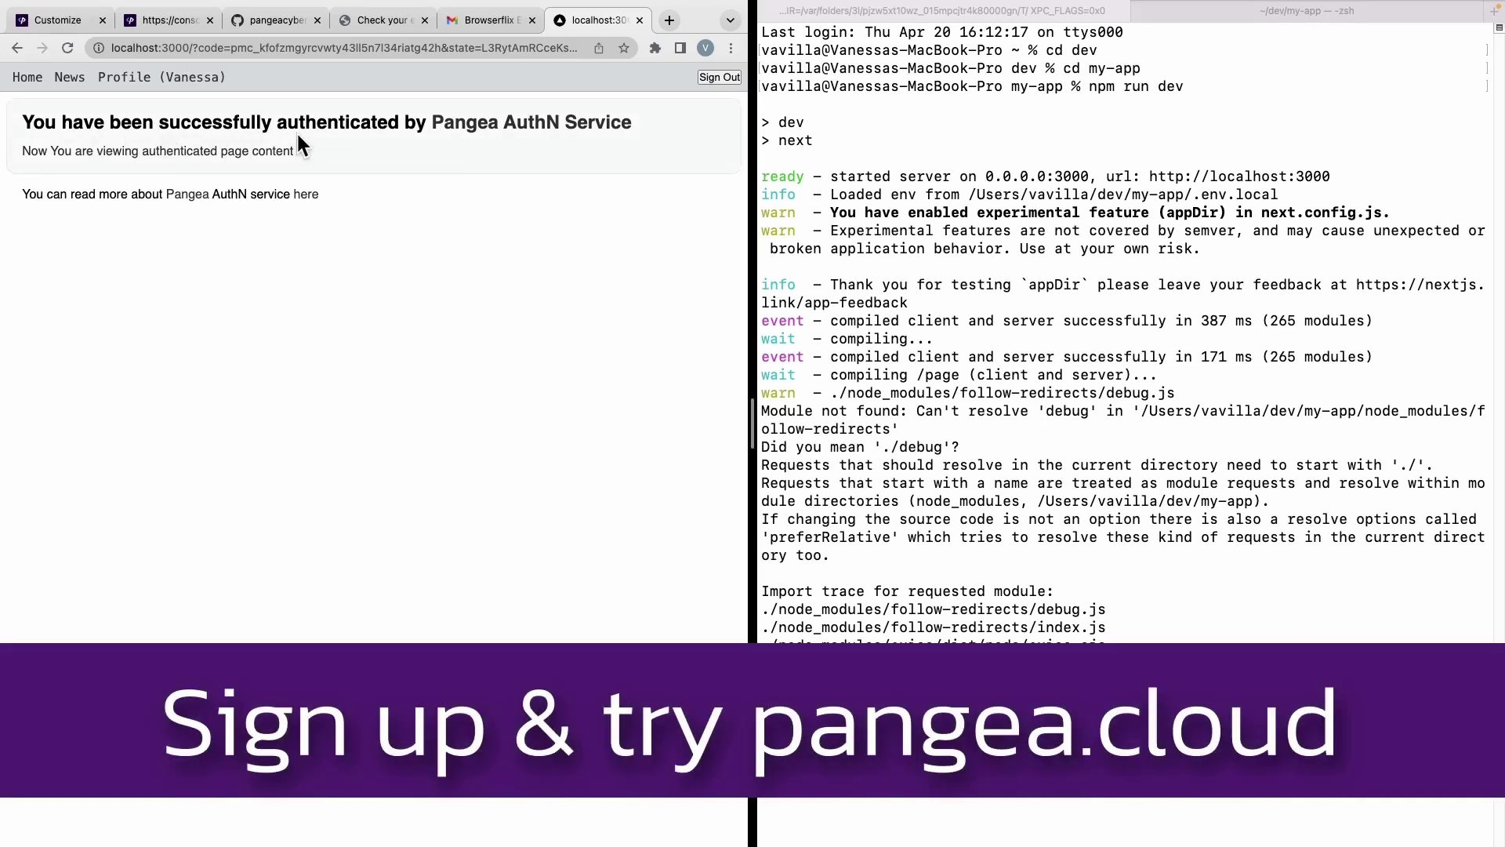
left_click(126, 83)
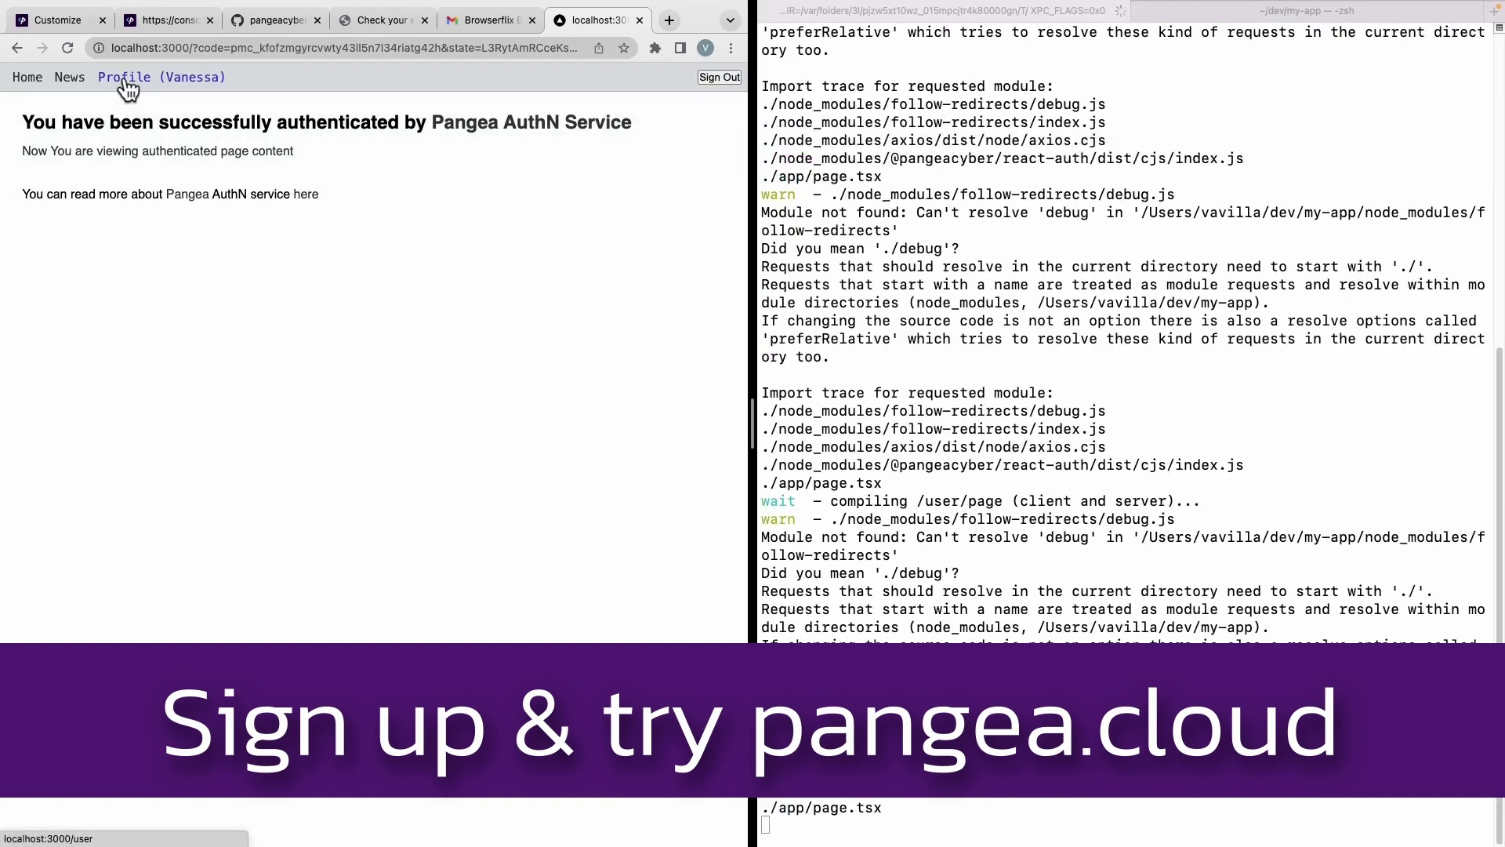